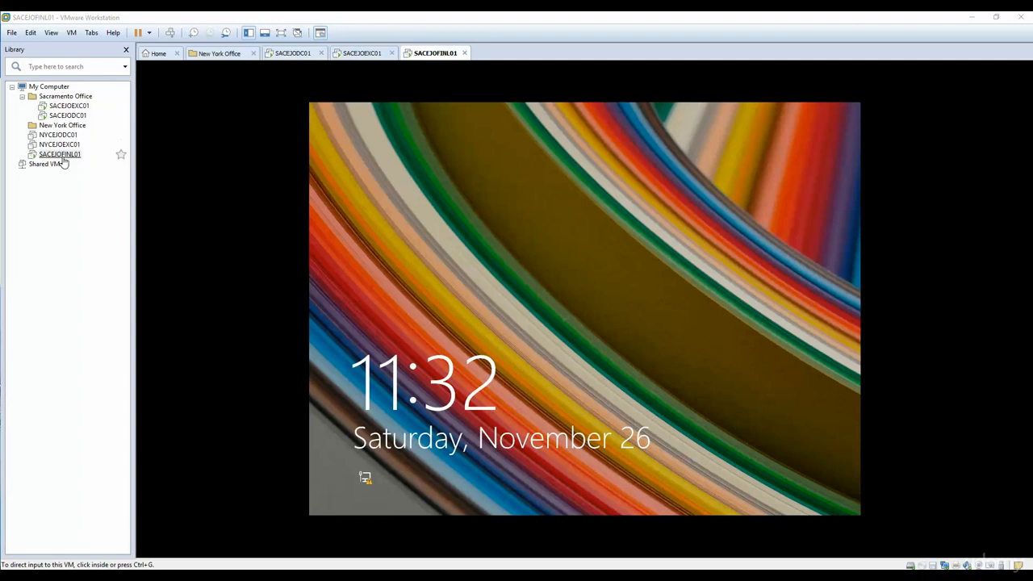
Step: Move the SACEJOFINL01 virtual machine into the Sacramento Office folder of the library
{"action": "left_click", "coordinate": [71, 98]}
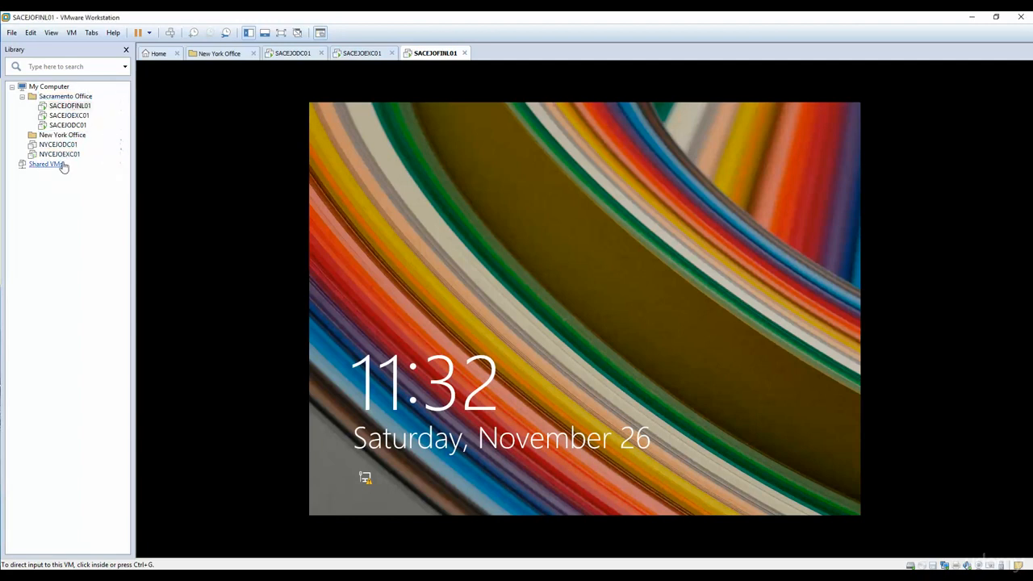
{"action": "left_click_drag", "start_coordinate": [60, 154], "coordinate": [71, 106]}
Step: Start a new typical virtual machine from the Windows 8.1 64-bit ISO image and continue without a Windows product key
{"action": "right_click", "coordinate": [53, 200]}
{"action": "left_click", "coordinate": [71, 208]}
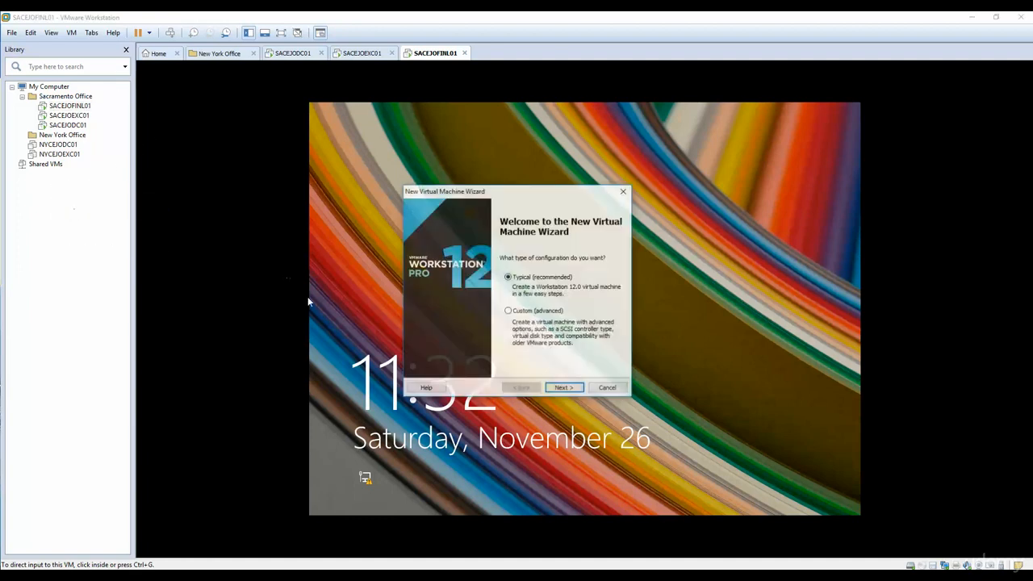
{"action": "left_click", "coordinate": [563, 387]}
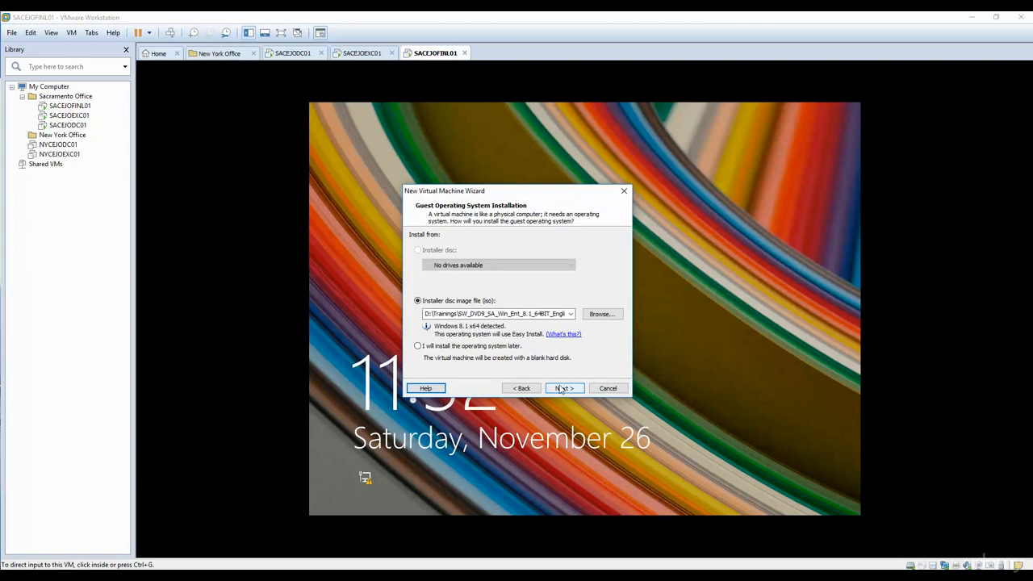
{"action": "left_click", "coordinate": [562, 388]}
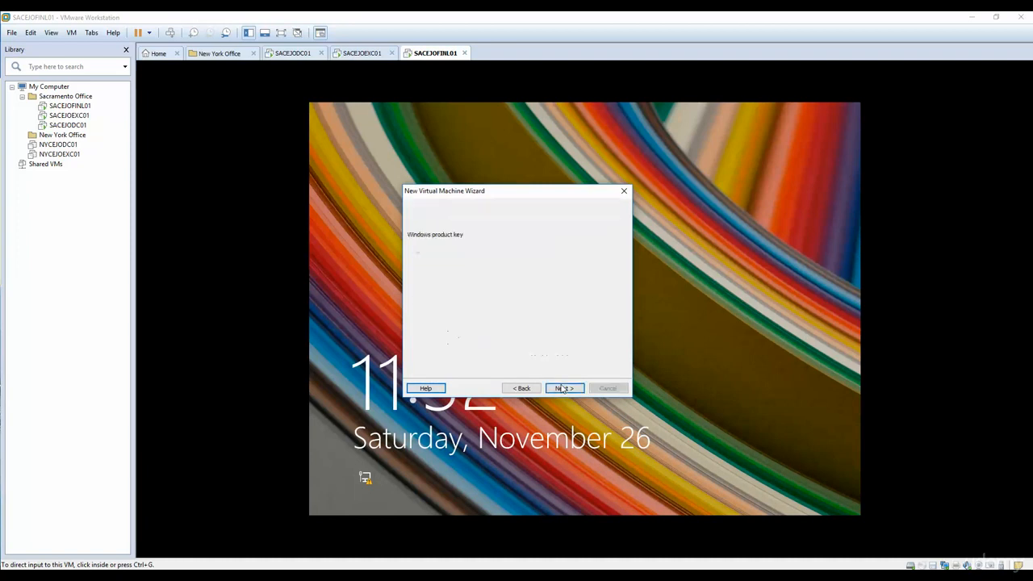
{"action": "left_click", "coordinate": [563, 388]}
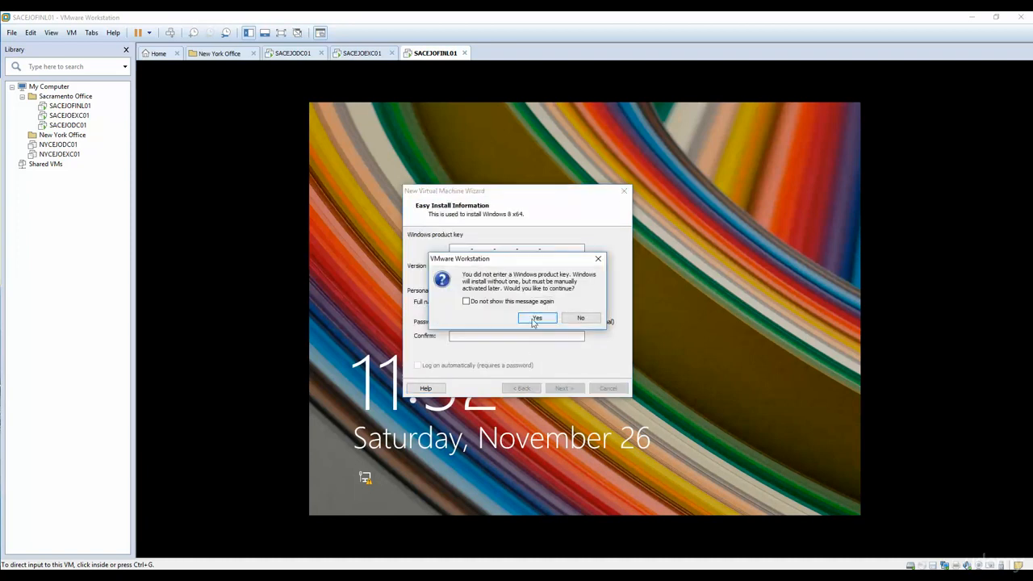
{"action": "left_click", "coordinate": [535, 319]}
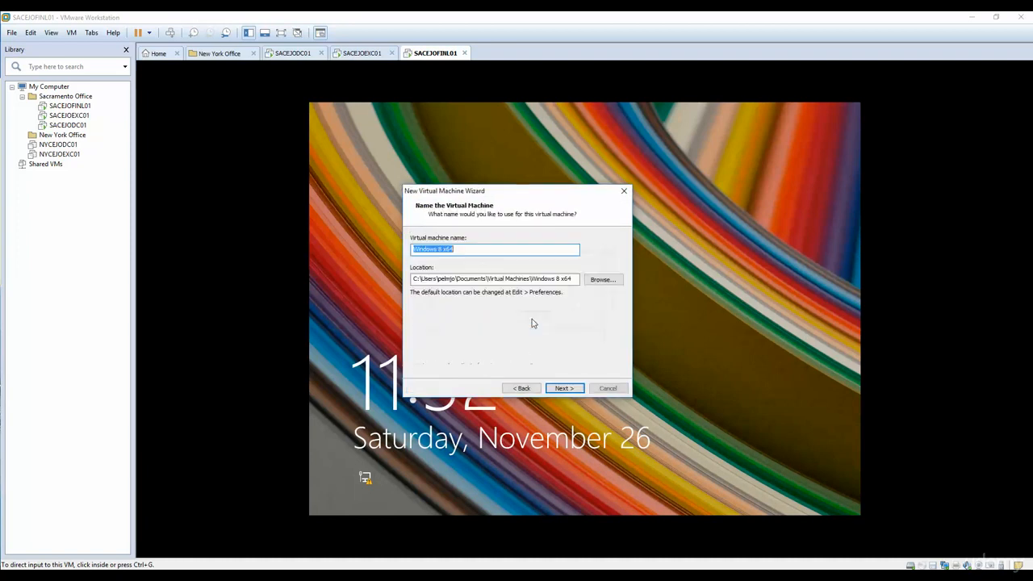
Step: Set the virtual machine's location to a new folder NYCEJOLEGD01 inside New York Virtual Machines on drive D
{"action": "left_click", "coordinate": [602, 280]}
{"action": "left_click_drag", "start_coordinate": [617, 316], "coordinate": [617, 363]}
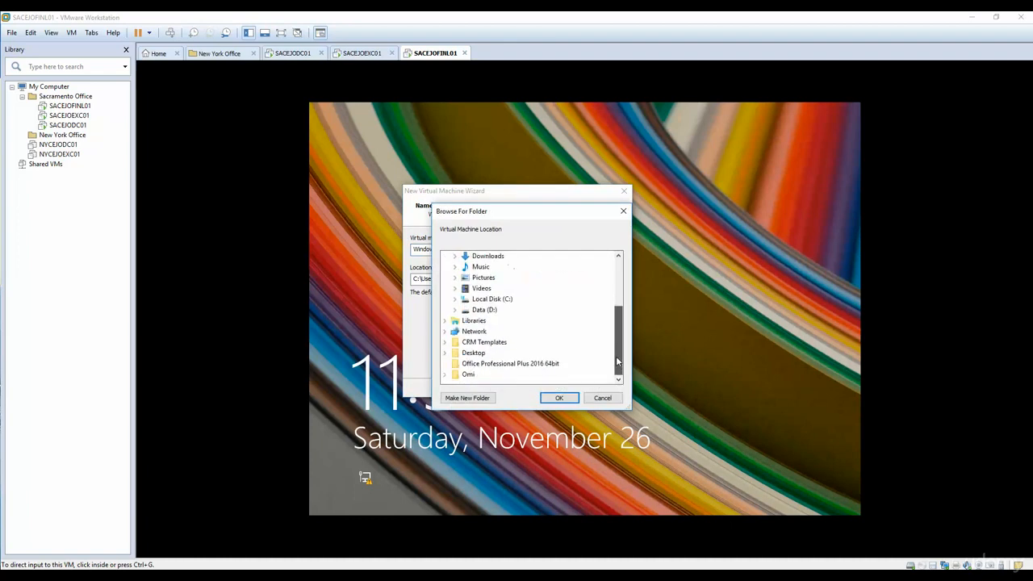
{"action": "double_click", "coordinate": [485, 310]}
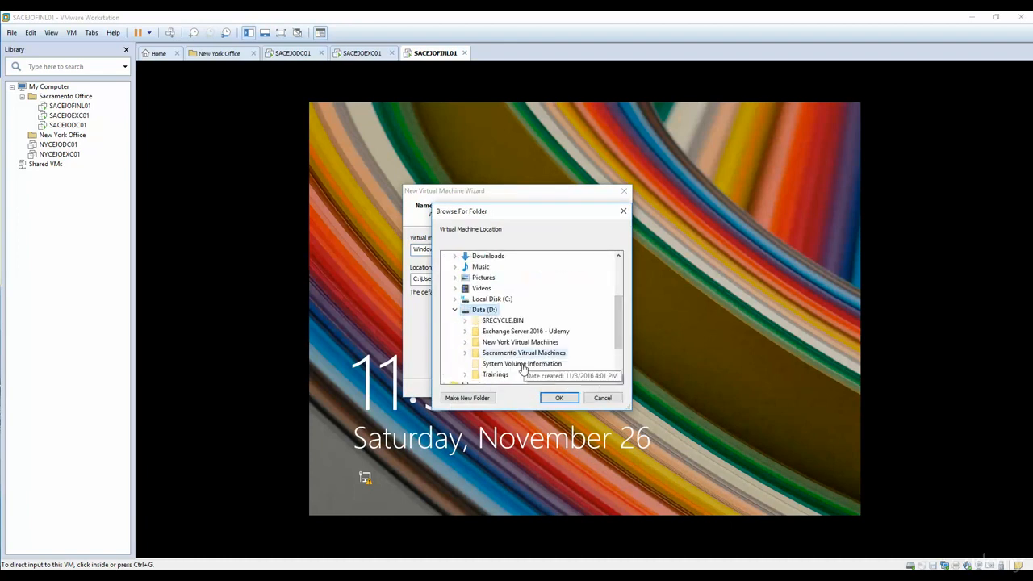
{"action": "double_click", "coordinate": [516, 342]}
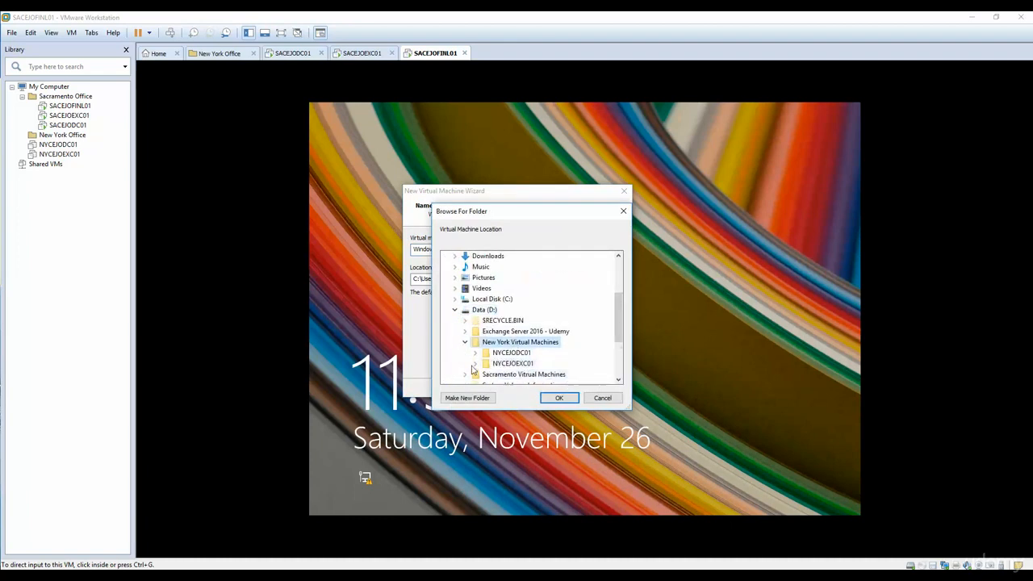
{"action": "left_click", "coordinate": [465, 400]}
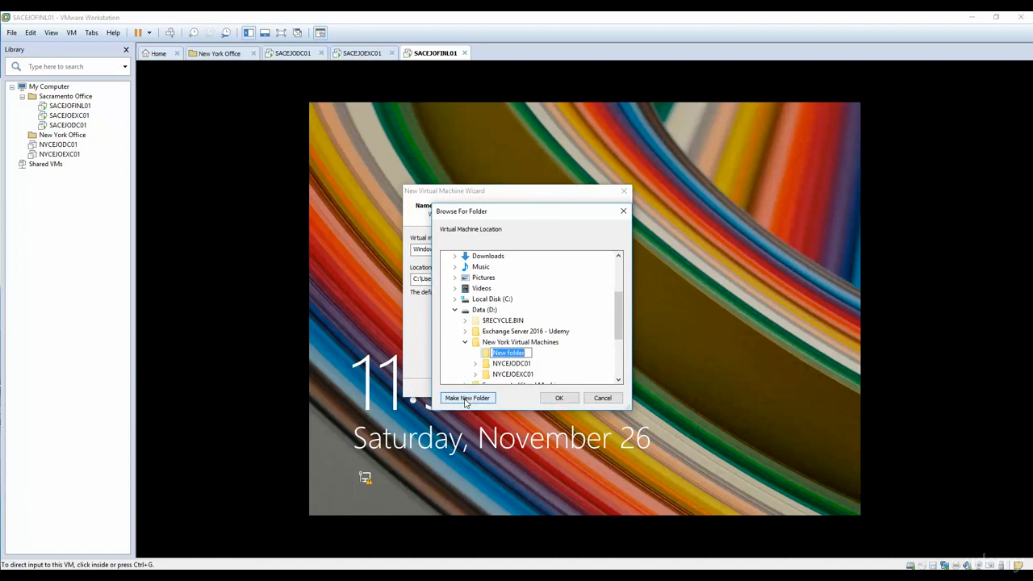
{"action": "type", "text": "NYCEJOLEGD01"}
{"action": "left_click", "coordinate": [555, 400]}
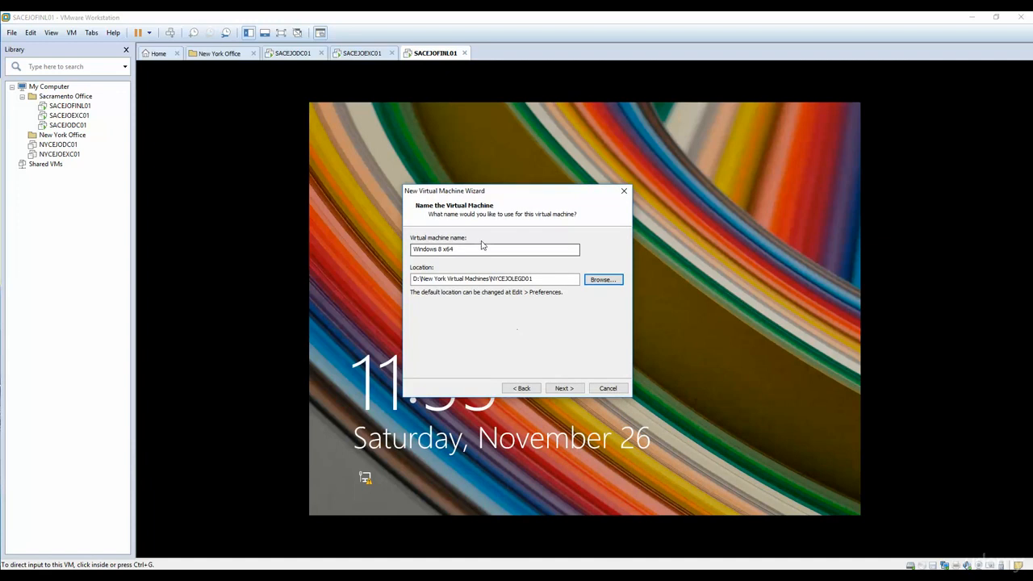
Step: Name the new virtual machine NYCEJOLEGD01 and continue to the disk capacity settings
{"action": "left_click_drag", "start_coordinate": [533, 278], "coordinate": [377, 247]}
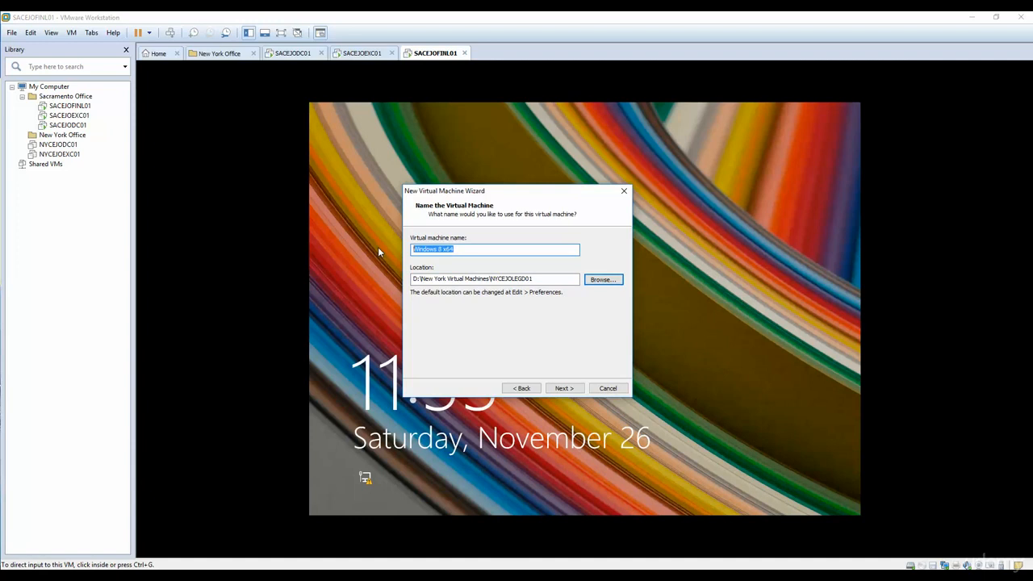
{"action": "type", "text": "NYCEJOLEGD01"}
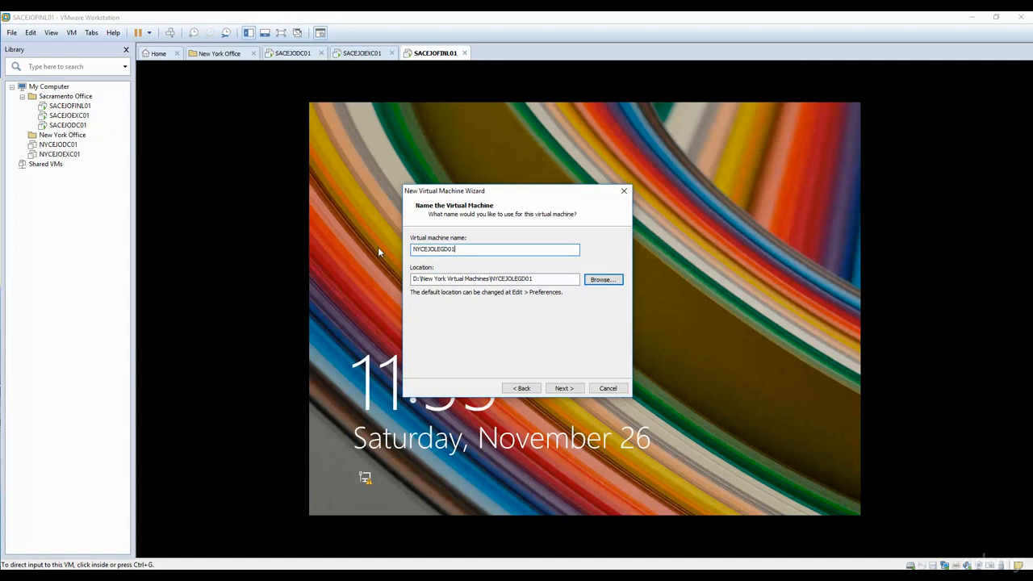
{"action": "left_click", "coordinate": [564, 389]}
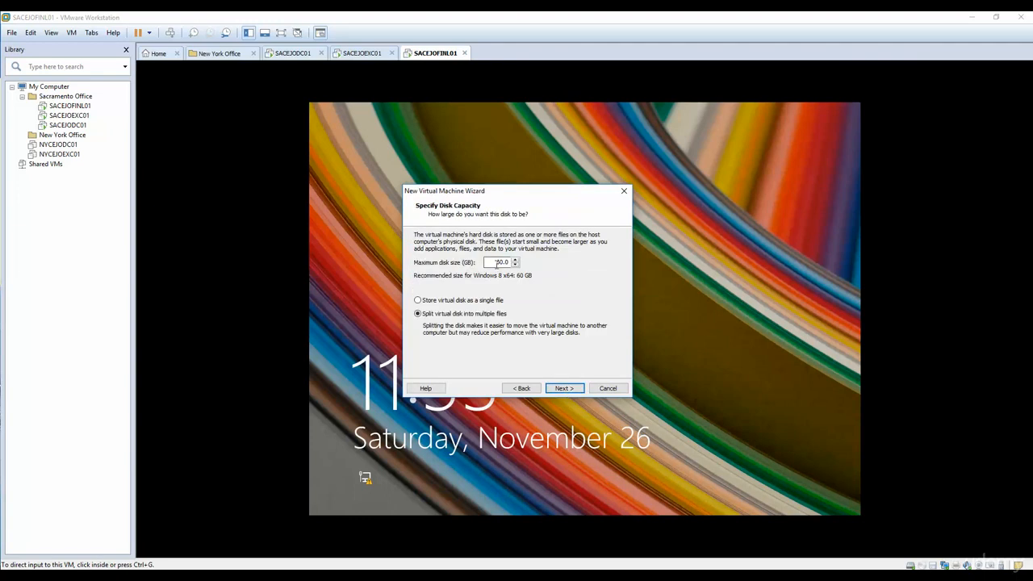
Step: Set the maximum disk size to 20 GB and finish creating the virtual machine
{"action": "double_click", "coordinate": [496, 263]}
{"action": "type", "text": "20"}
{"action": "left_click", "coordinate": [563, 388]}
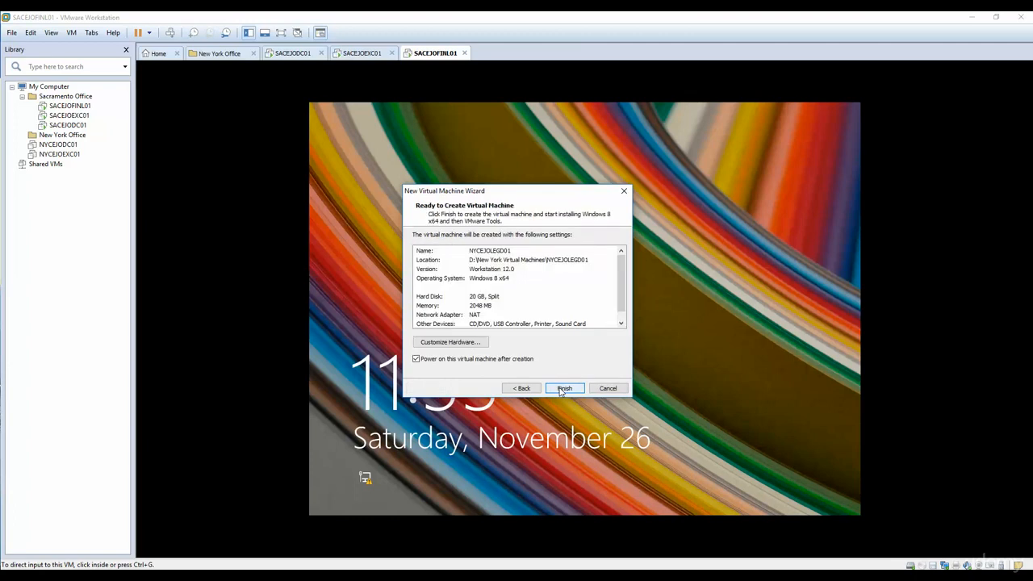
{"action": "left_click", "coordinate": [565, 391]}
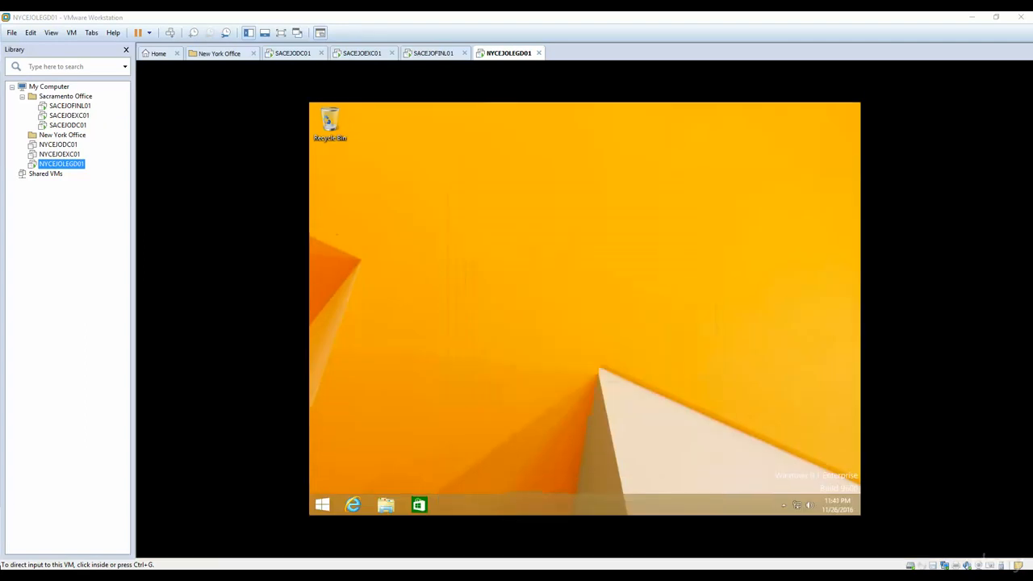
Step: Change the network adapter of the NYCEJOLEGD01 virtual machine to a host-only connection in its settings
{"action": "left_click", "coordinate": [442, 369]}
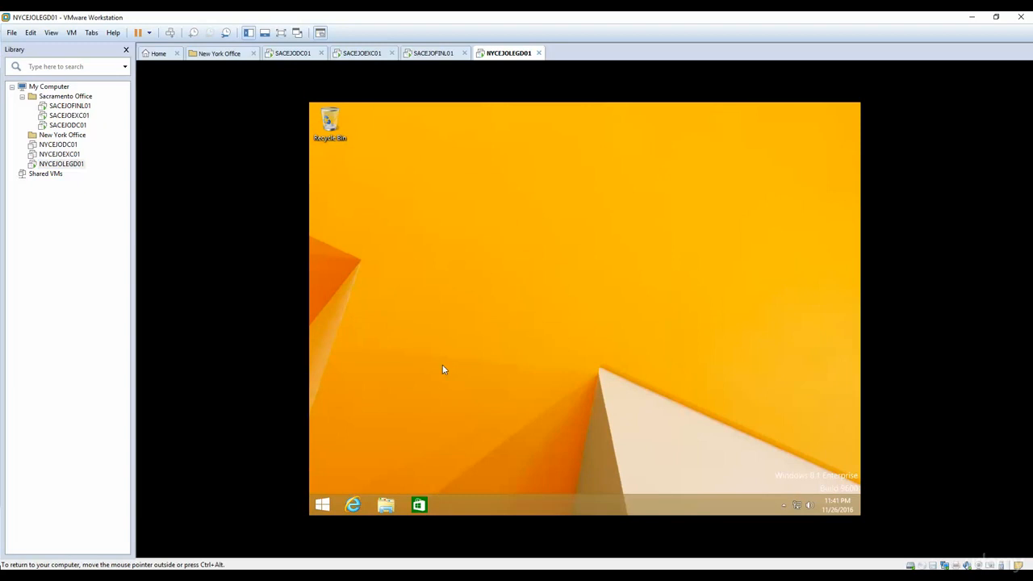
{"action": "right_click", "coordinate": [68, 164]}
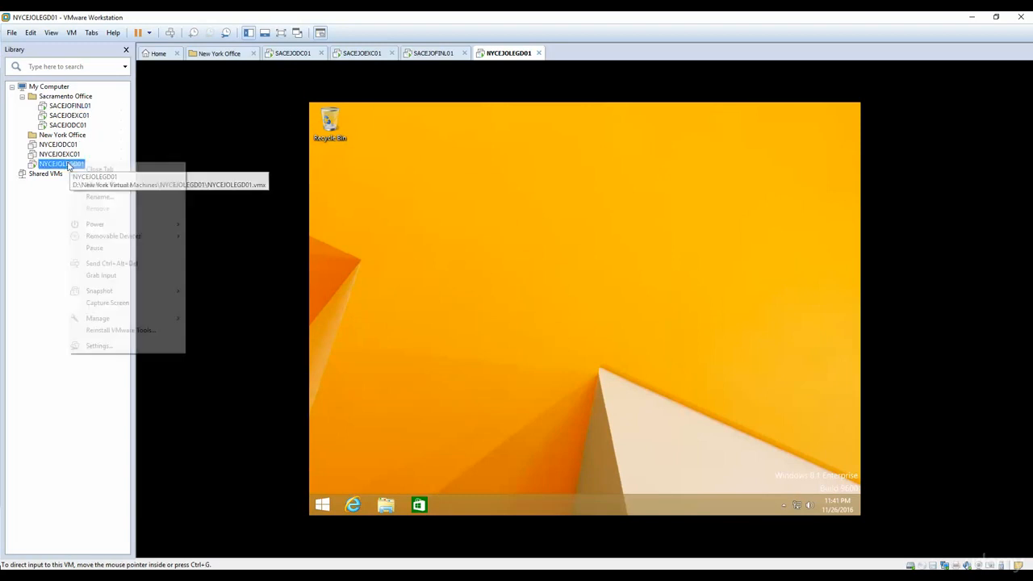
{"action": "left_click", "coordinate": [100, 346]}
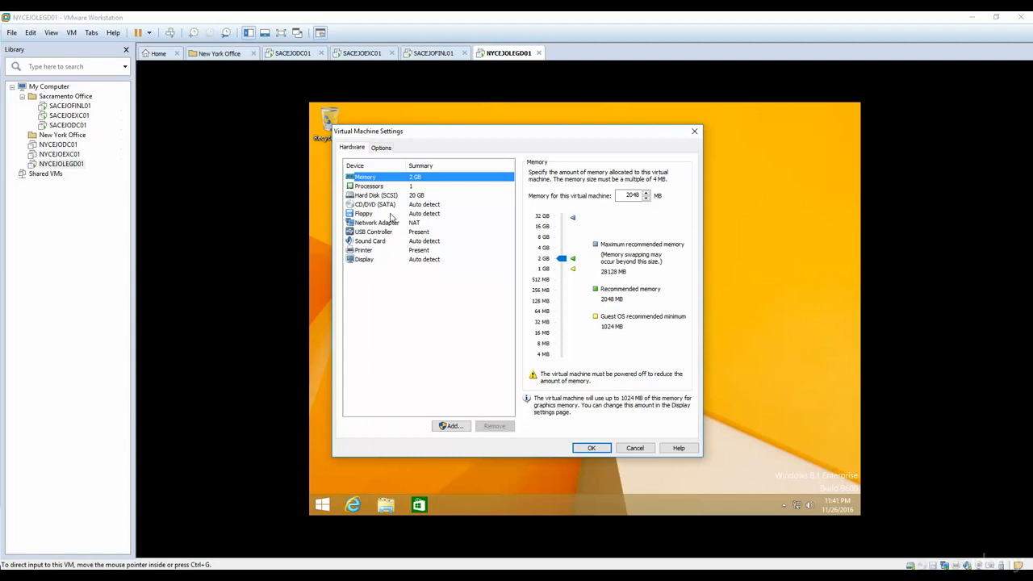
{"action": "left_click", "coordinate": [376, 224]}
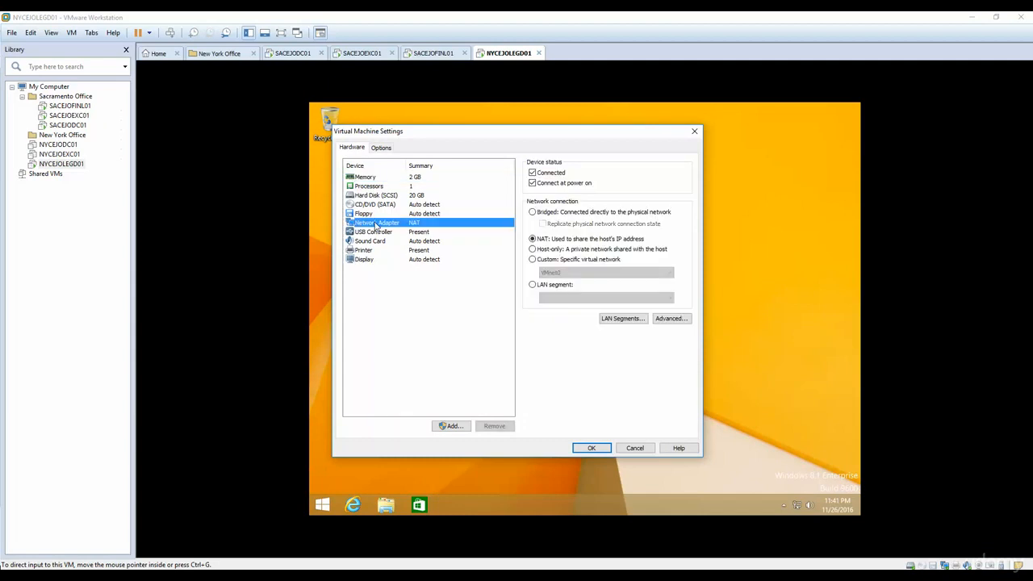
{"action": "left_click", "coordinate": [532, 249]}
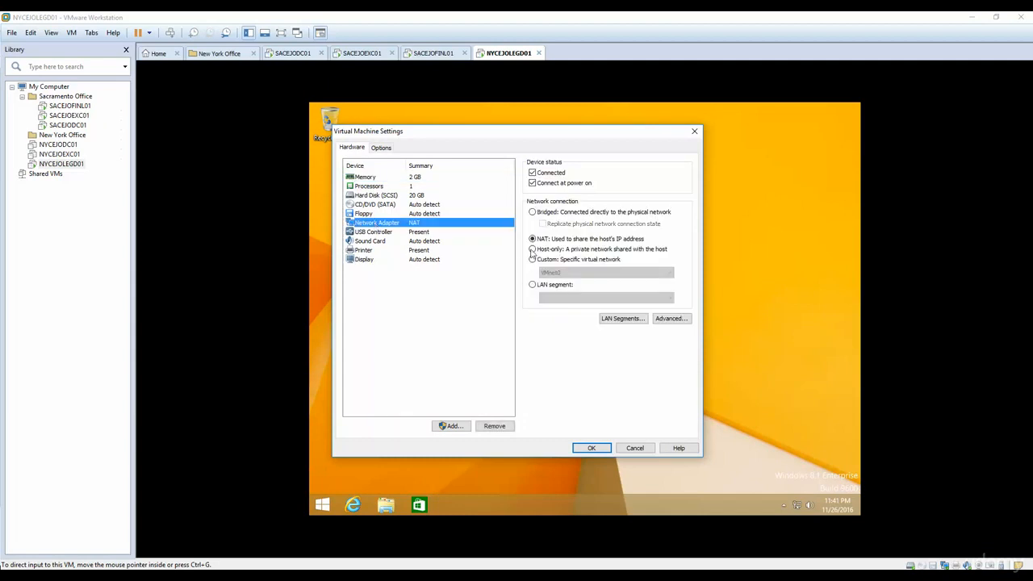
{"action": "left_click", "coordinate": [593, 449]}
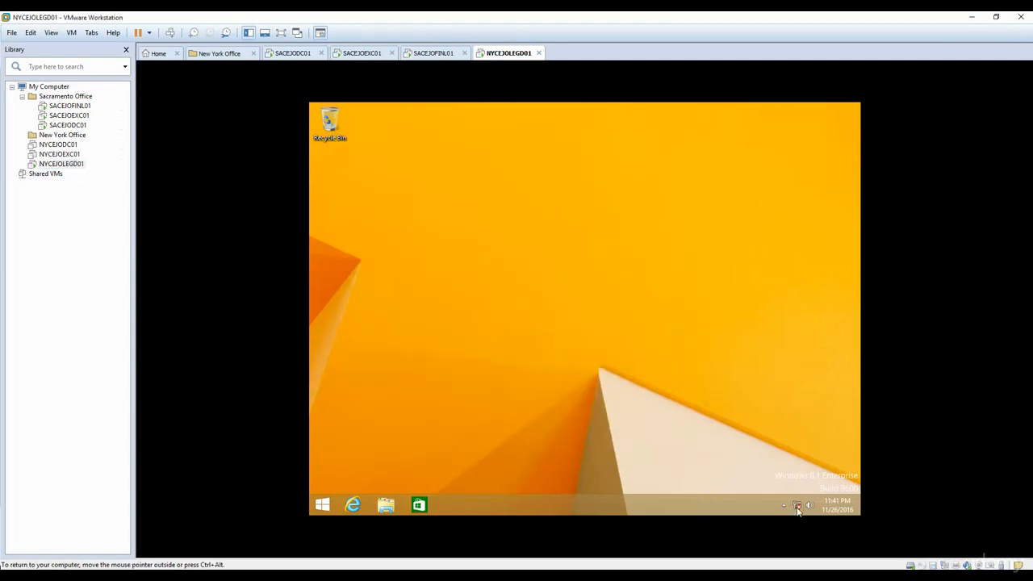
Step: Open the IPv4 properties of the guest's Ethernet0 adapter and switch it to manual IP addressing
{"action": "right_click", "coordinate": [796, 506]}
{"action": "left_click", "coordinate": [795, 498]}
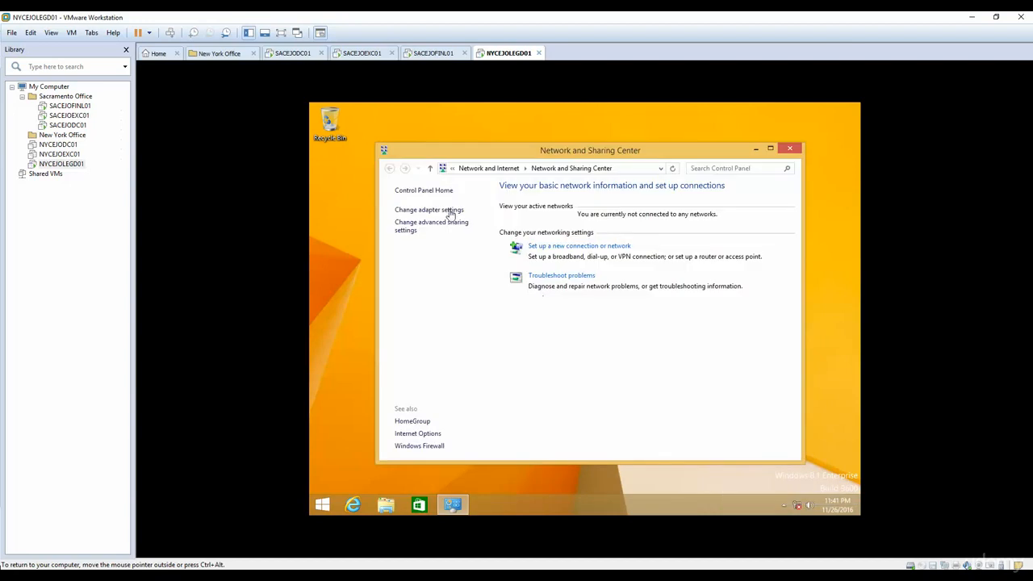
{"action": "left_click", "coordinate": [448, 211]}
{"action": "right_click", "coordinate": [571, 229]}
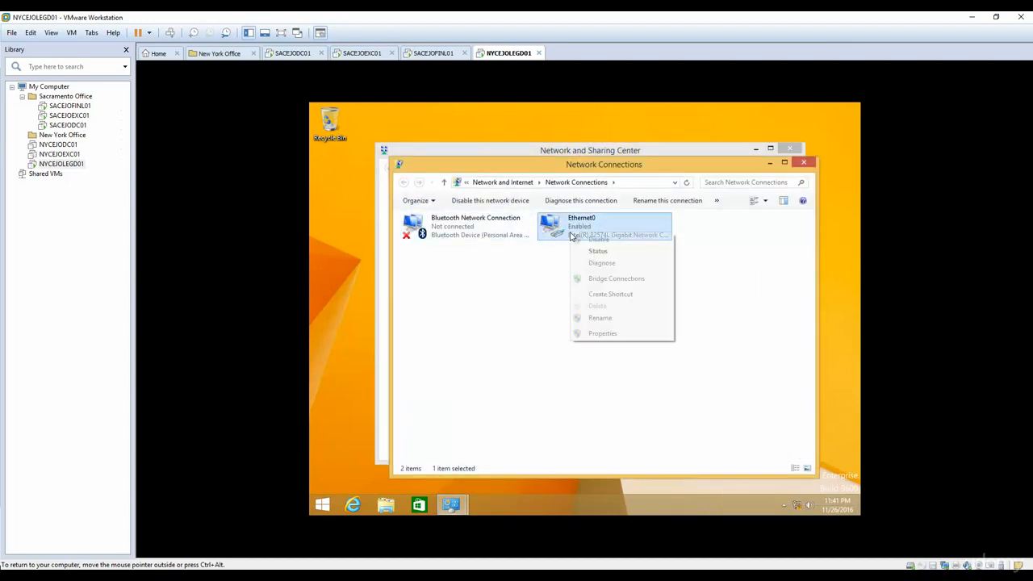
{"action": "left_click", "coordinate": [601, 334]}
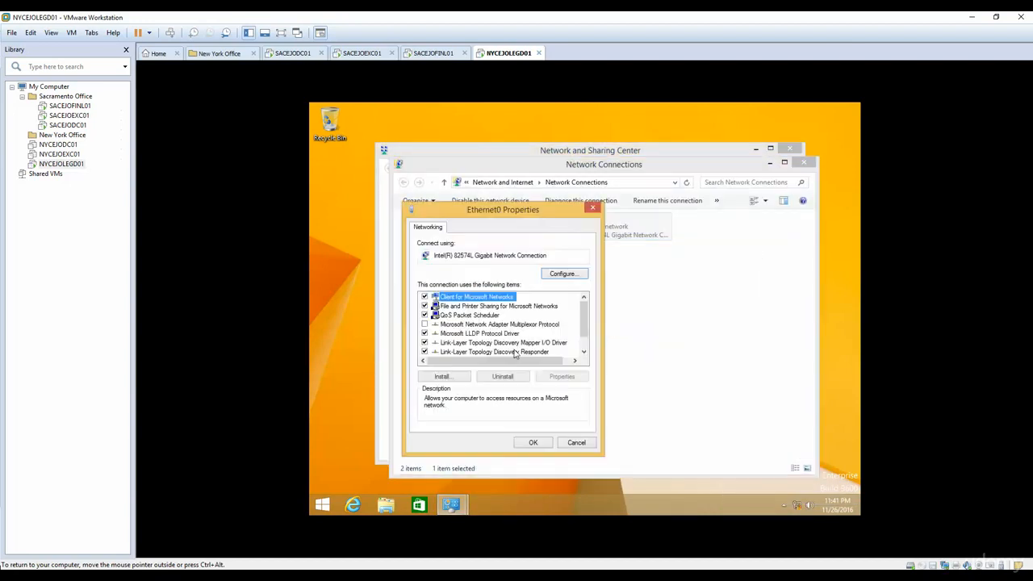
{"action": "left_click_drag", "start_coordinate": [585, 331], "coordinate": [585, 348]}
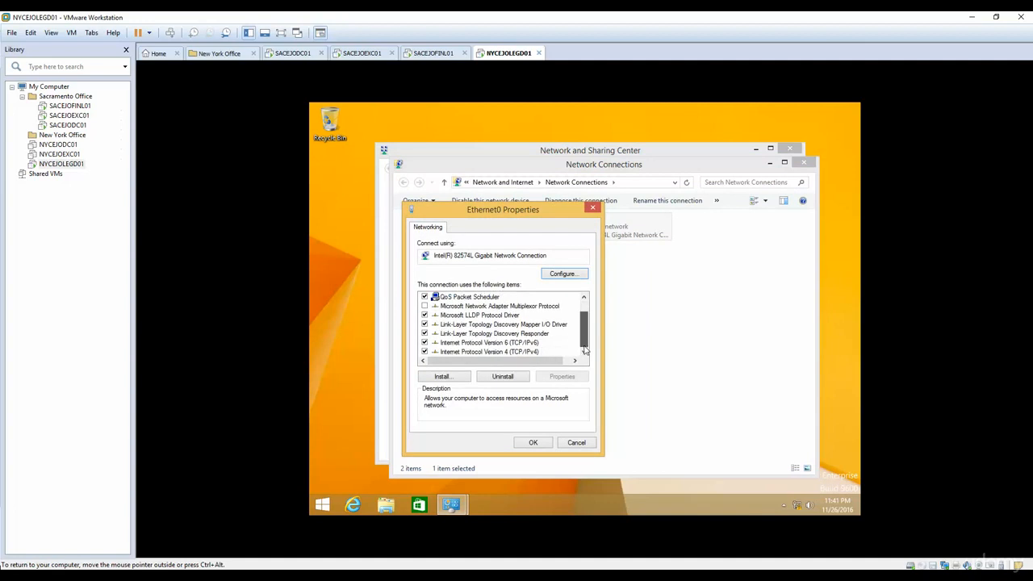
{"action": "double_click", "coordinate": [516, 352]}
{"action": "left_click", "coordinate": [486, 330]}
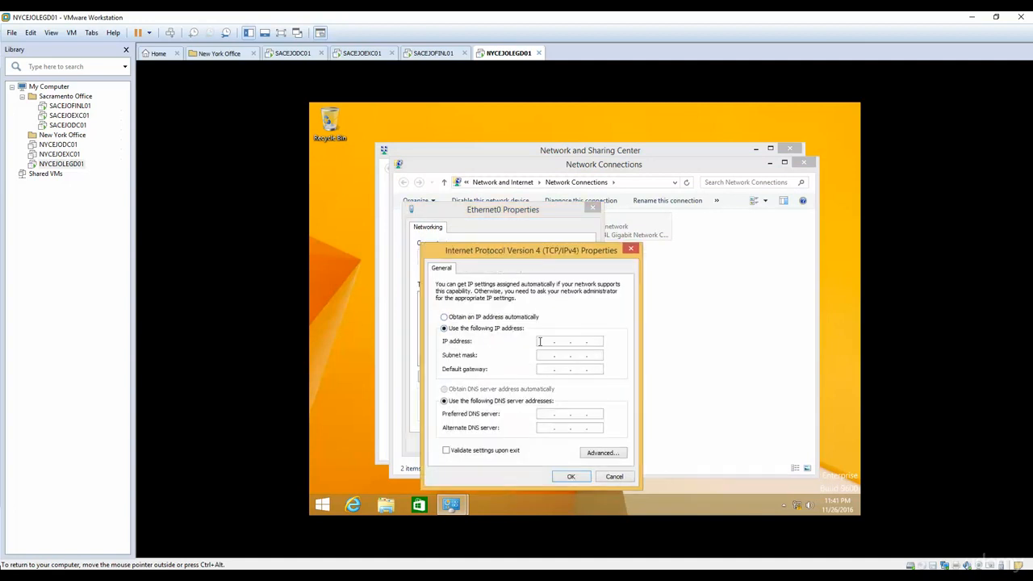
Step: Set the IP address to 10.10.254.101 with subnet mask 255.255.255.0
{"action": "left_click", "coordinate": [540, 341]}
{"action": "type", "text": "10 . 10 . 254 . 101"}
{"action": "key", "text": "Tab"}
{"action": "type", "text": "255.255.255"}
{"action": "key", "text": "Tab"}
Step: Set the preferred DNS server to 10.10.254.53, fill in the alternate DNS server, then apply the settings and close the network windows
{"action": "key", "text": "Tab"}
{"action": "key", "text": "Tab"}
{"action": "type", "text": "110.10"}
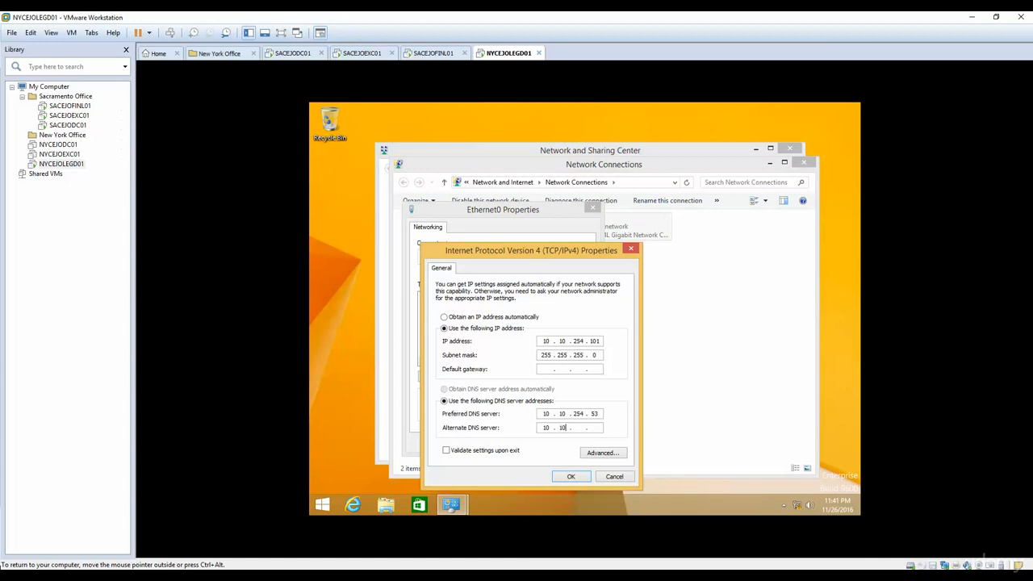
{"action": "type", "text": ".354"}
{"action": "key", "text": "Return"}
{"action": "left_click_drag", "start_coordinate": [585, 428], "coordinate": [569, 429]}
{"action": "type", "text": "254"}
{"action": "left_click", "coordinate": [571, 476]}
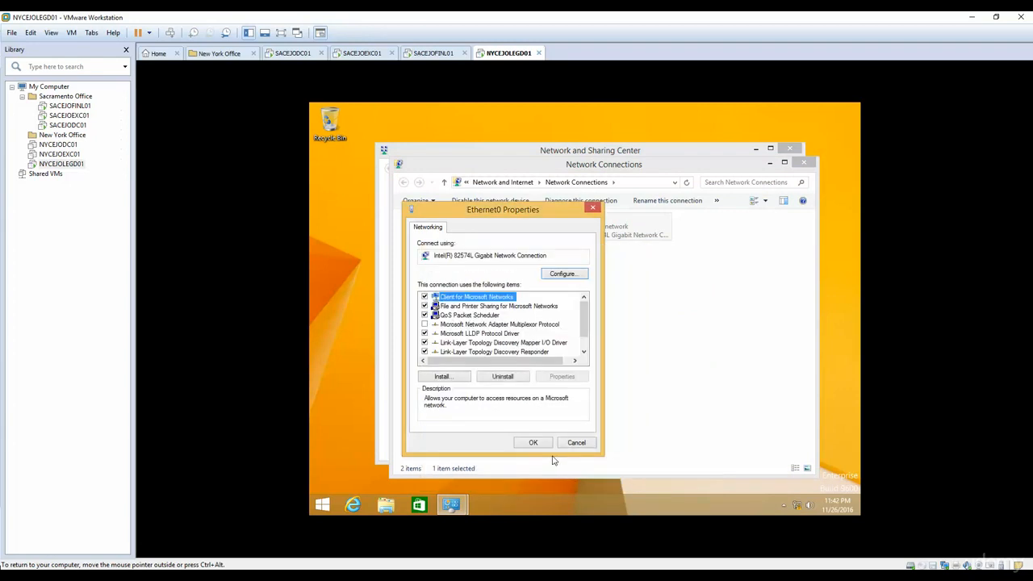
{"action": "left_click", "coordinate": [534, 443]}
{"action": "left_click", "coordinate": [805, 163]}
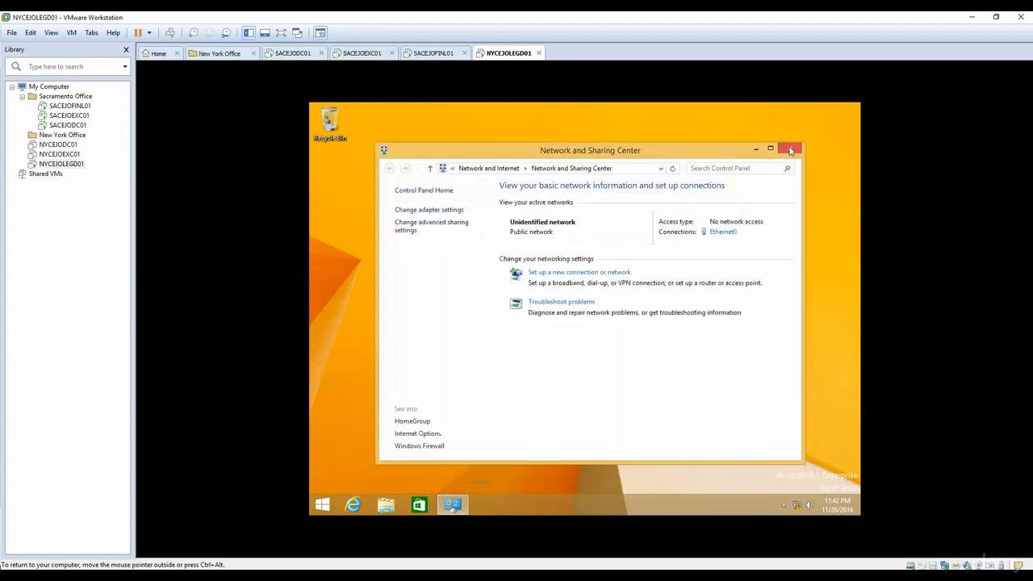
{"action": "left_click", "coordinate": [790, 148]}
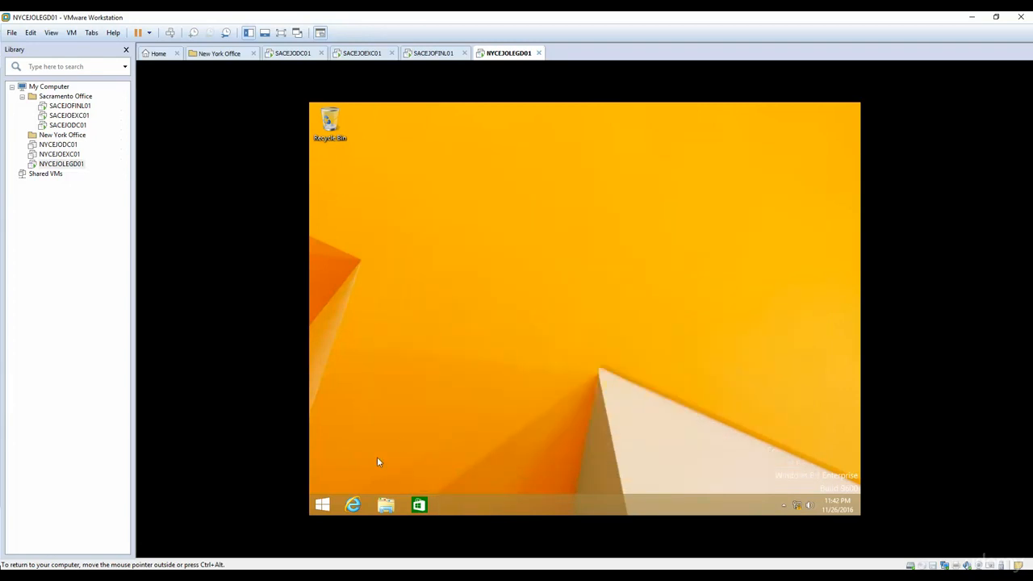
Step: Run nslookup in the guest's Command Prompt to check its DNS server
{"action": "key", "text": "super"}
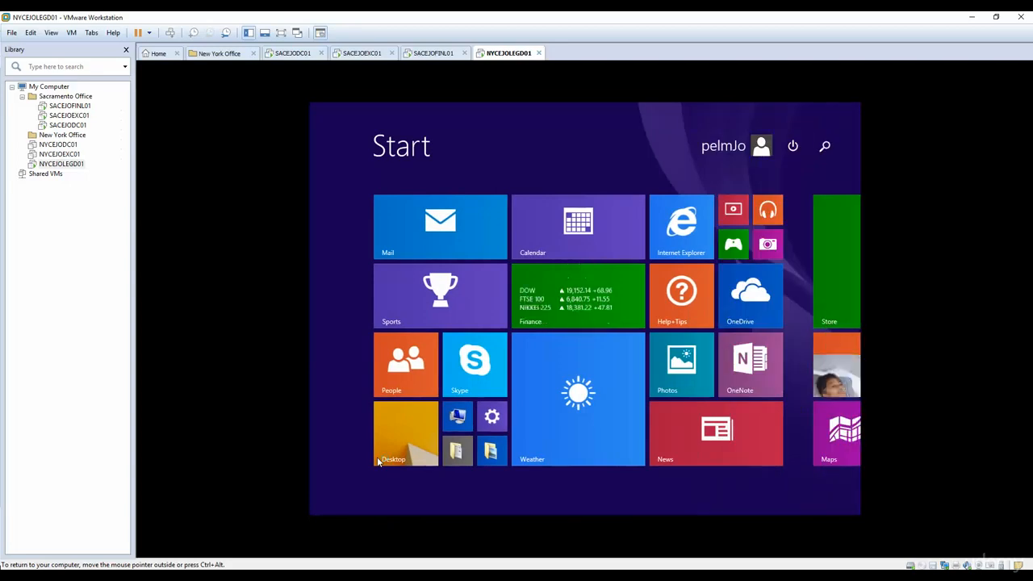
{"action": "type", "text": "ns"}
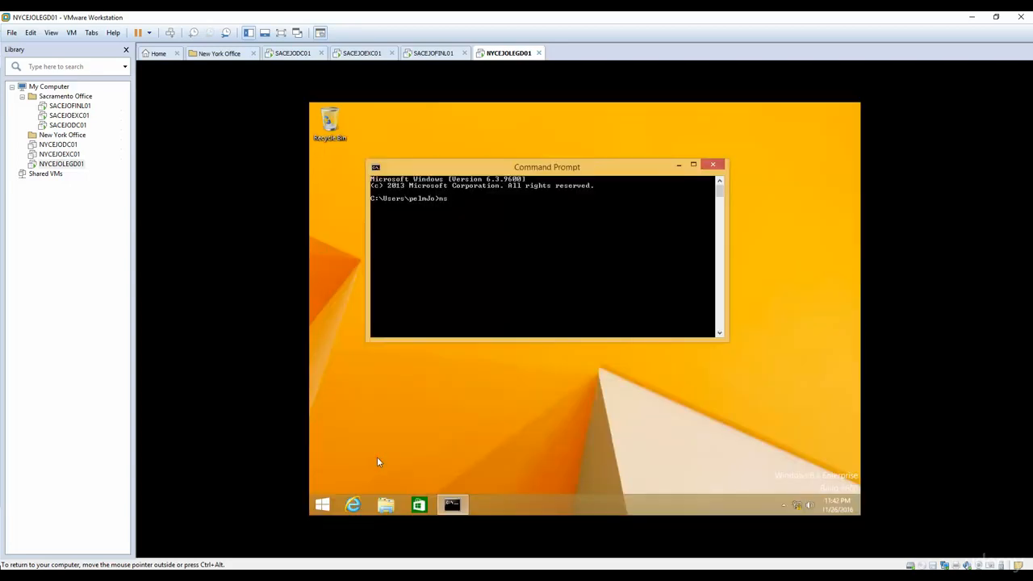
{"action": "type", "text": "lookup"}
{"action": "key", "text": "Return"}
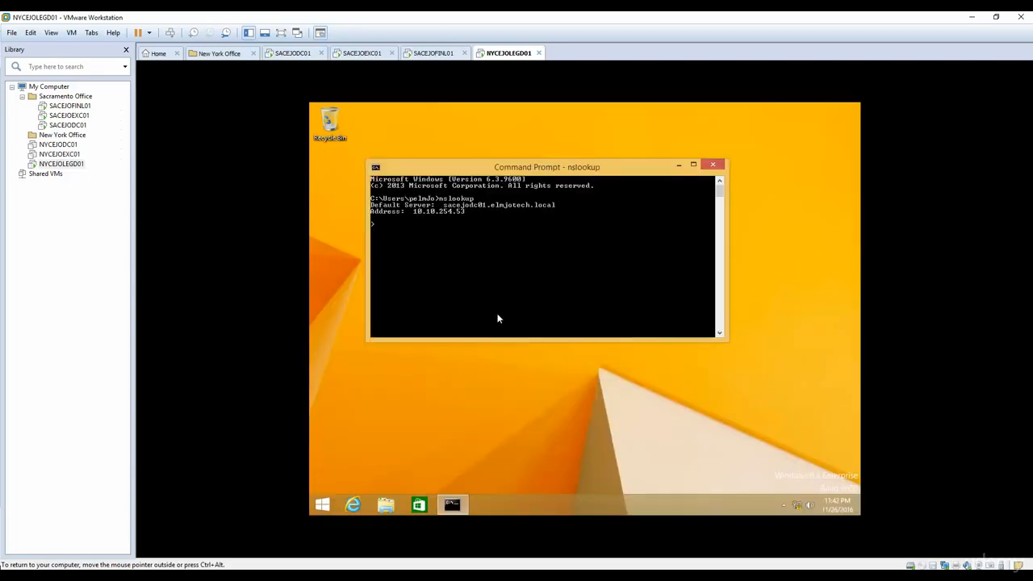
Step: Search for "this PC" from the guest's Start screen and open its system properties
{"action": "left_click", "coordinate": [322, 504]}
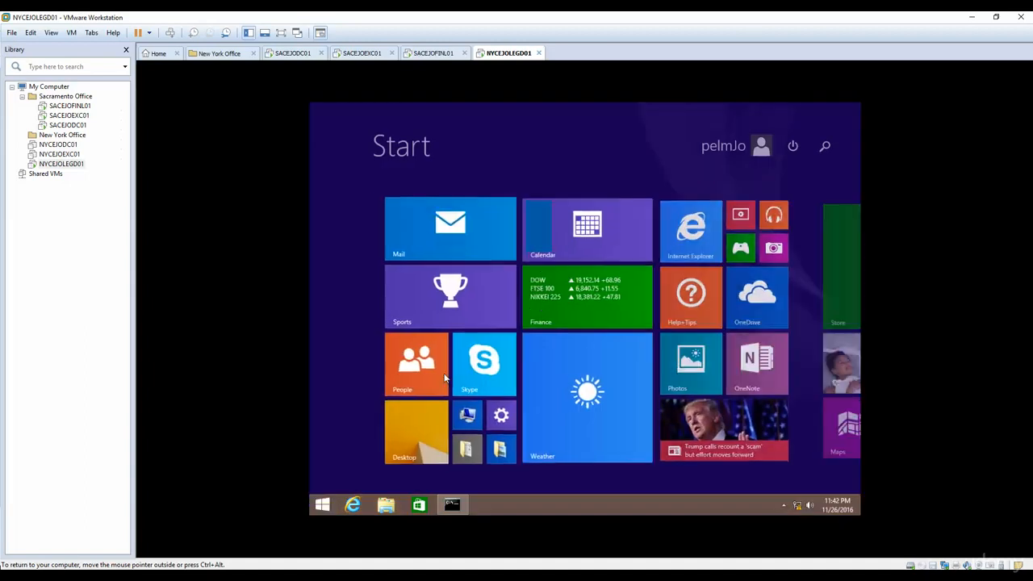
{"action": "type", "text": "this "}
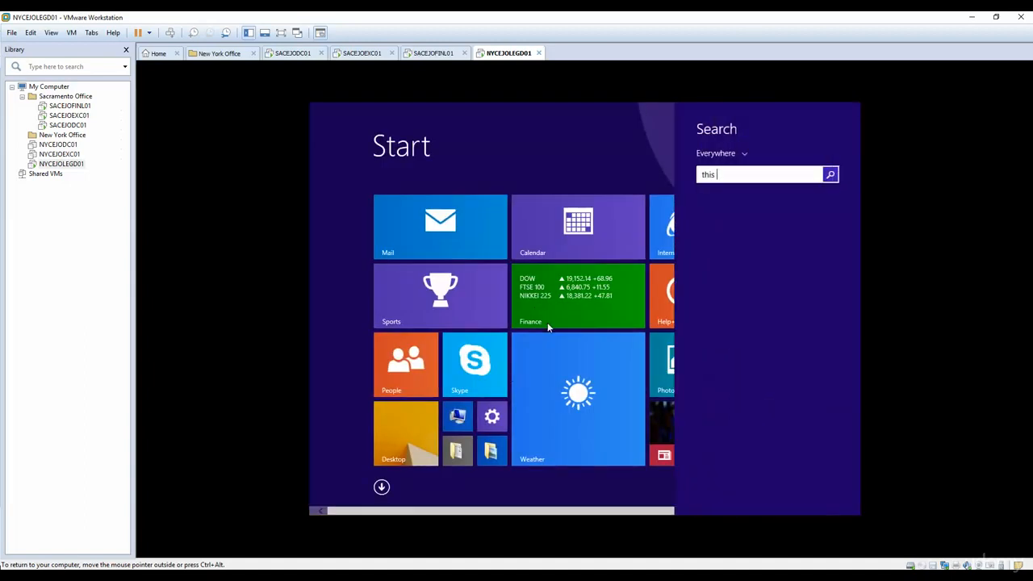
{"action": "type", "text": "PC"}
{"action": "right_click", "coordinate": [723, 213]}
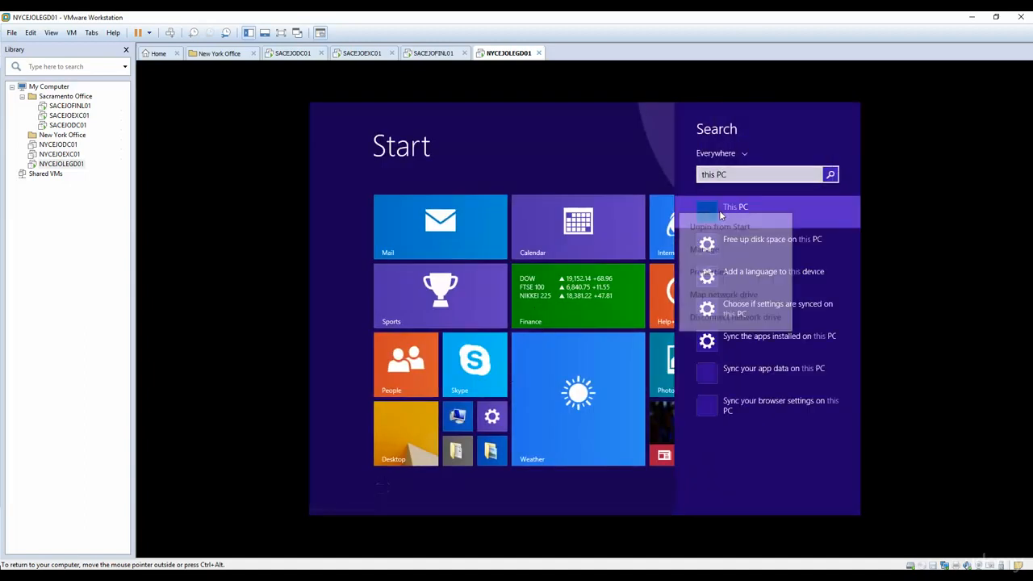
{"action": "left_click", "coordinate": [709, 275]}
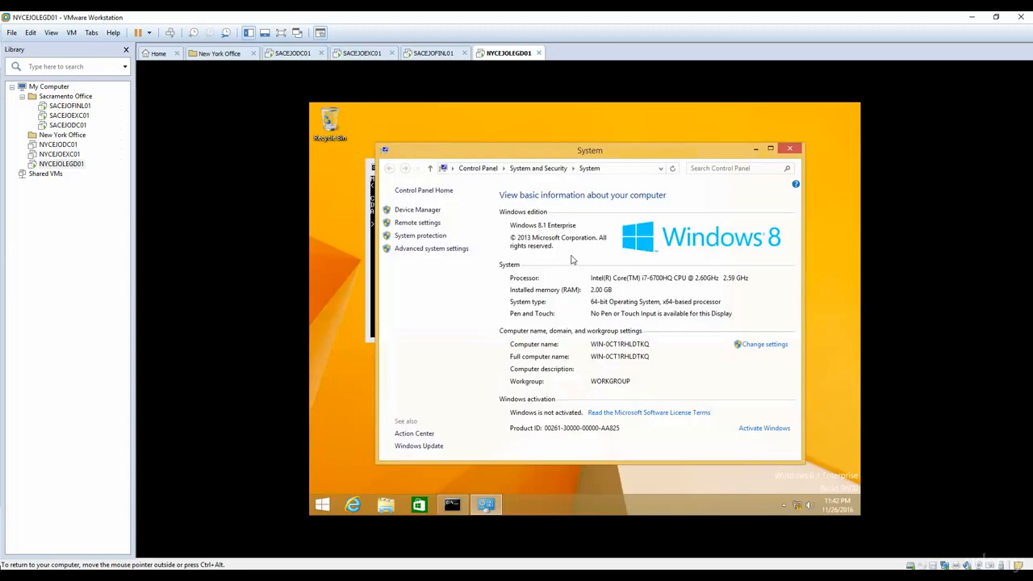
Step: Open the computer name settings from the advanced system settings and rename the guest computer as NYCEJOLEGD01
{"action": "left_click", "coordinate": [438, 248]}
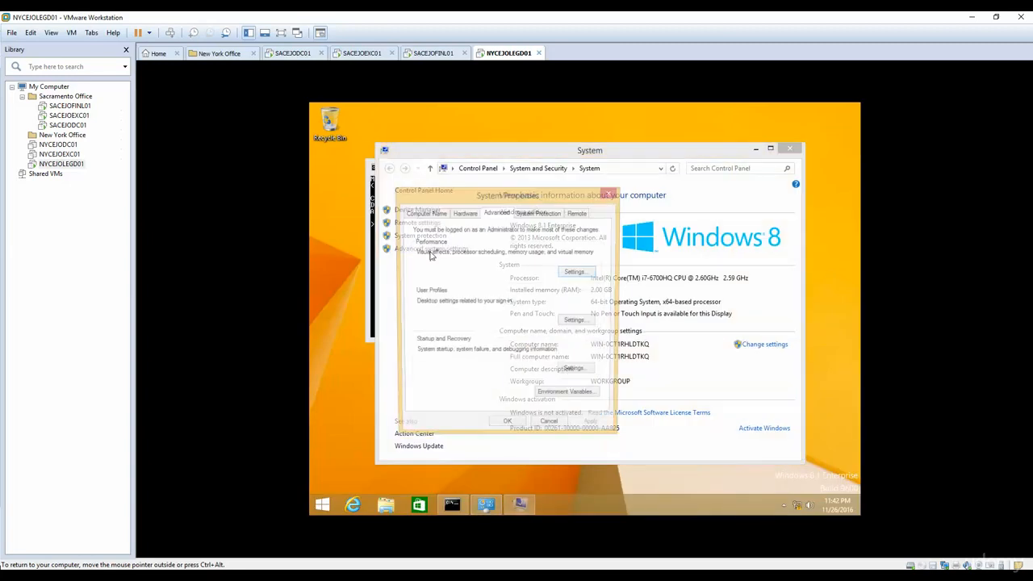
{"action": "left_click", "coordinate": [426, 213]}
{"action": "left_click", "coordinate": [574, 345]}
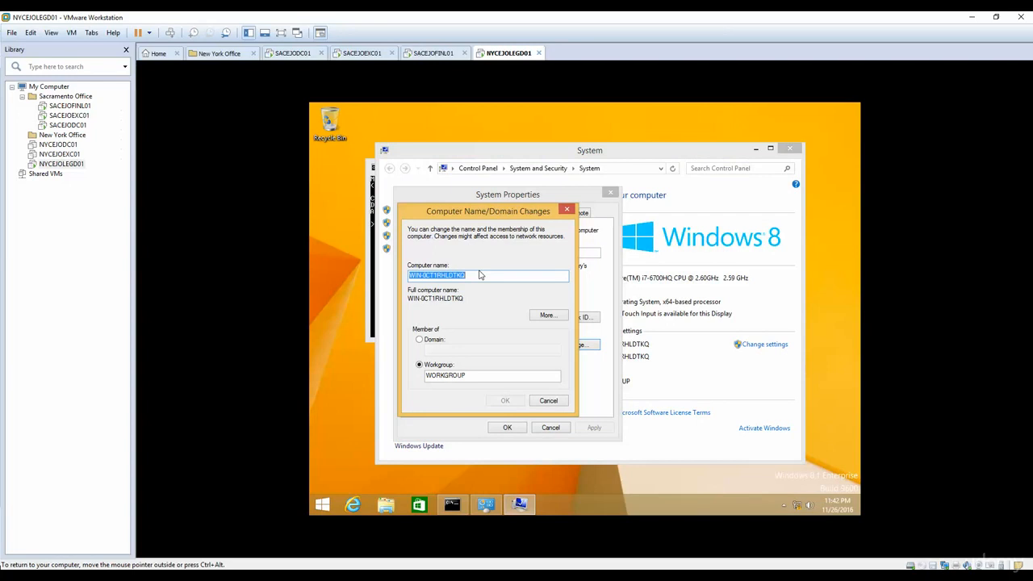
{"action": "type", "text": "NT"}
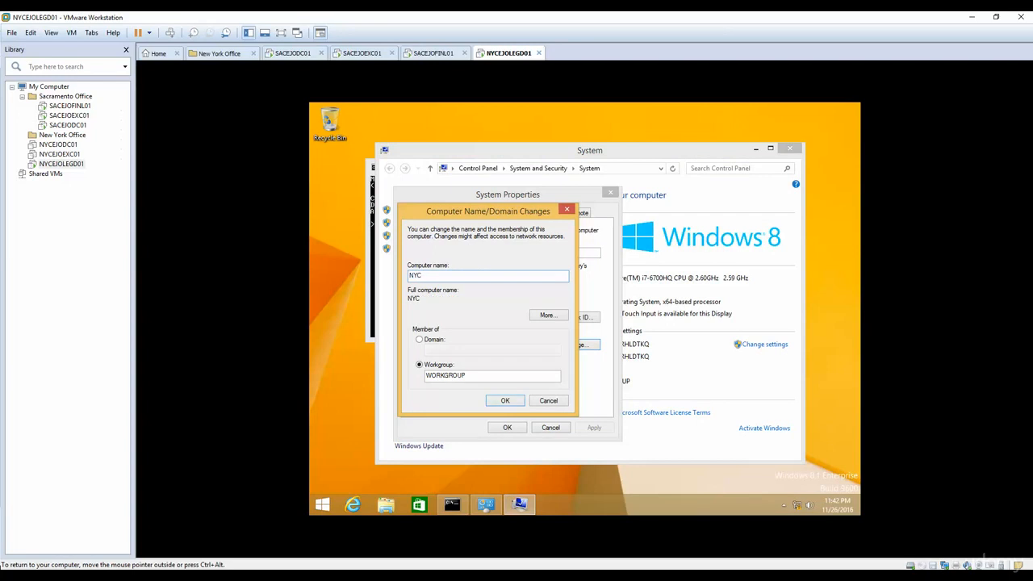
{"action": "type", "text": "CEJOL"}
{"action": "type", "text": "EGD01"}
{"action": "left_click", "coordinate": [504, 405]}
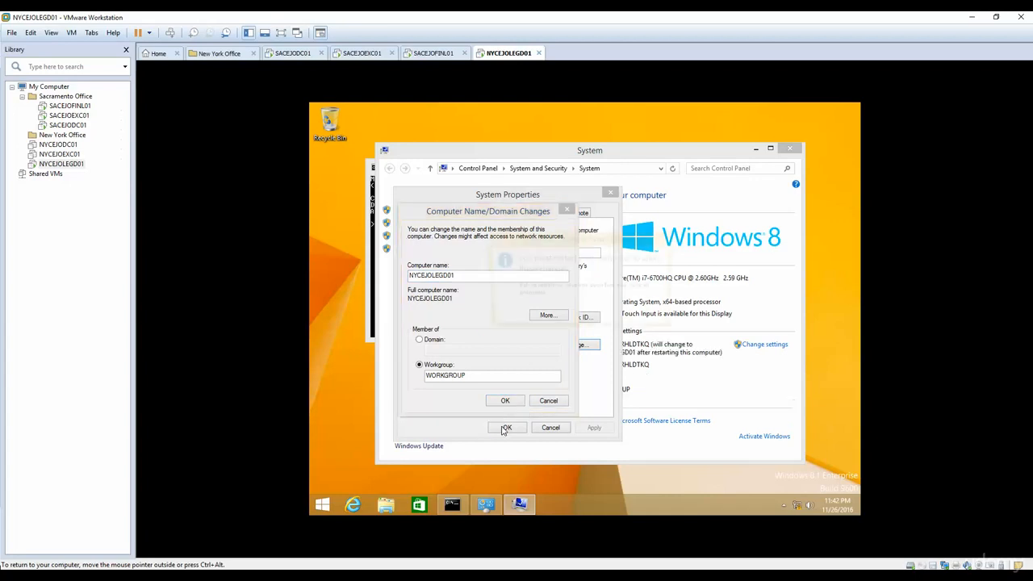
Step: Close the computer name dialogs and restart the guest immediately to apply the new name
{"action": "left_click", "coordinate": [654, 320]}
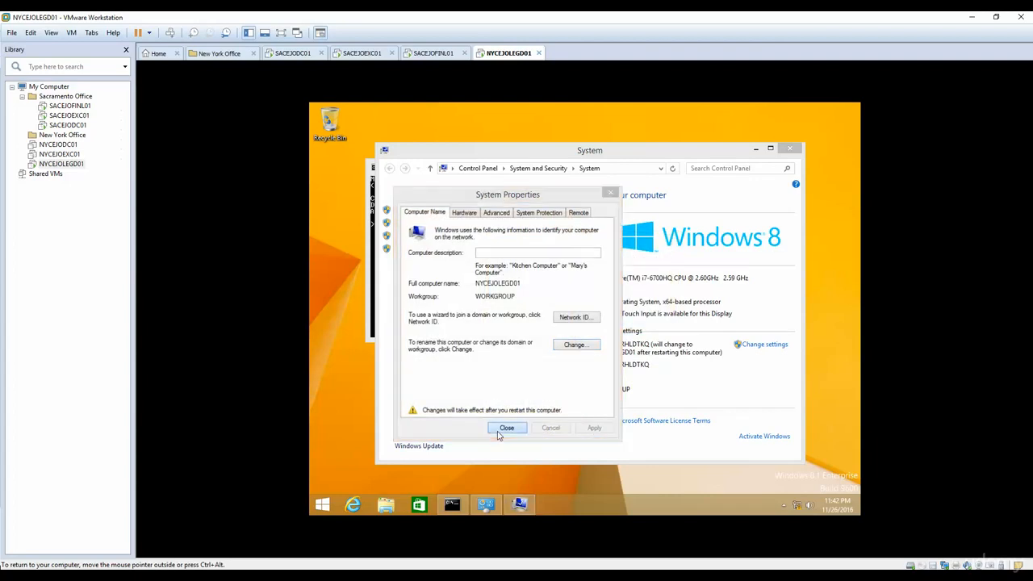
{"action": "left_click", "coordinate": [504, 429]}
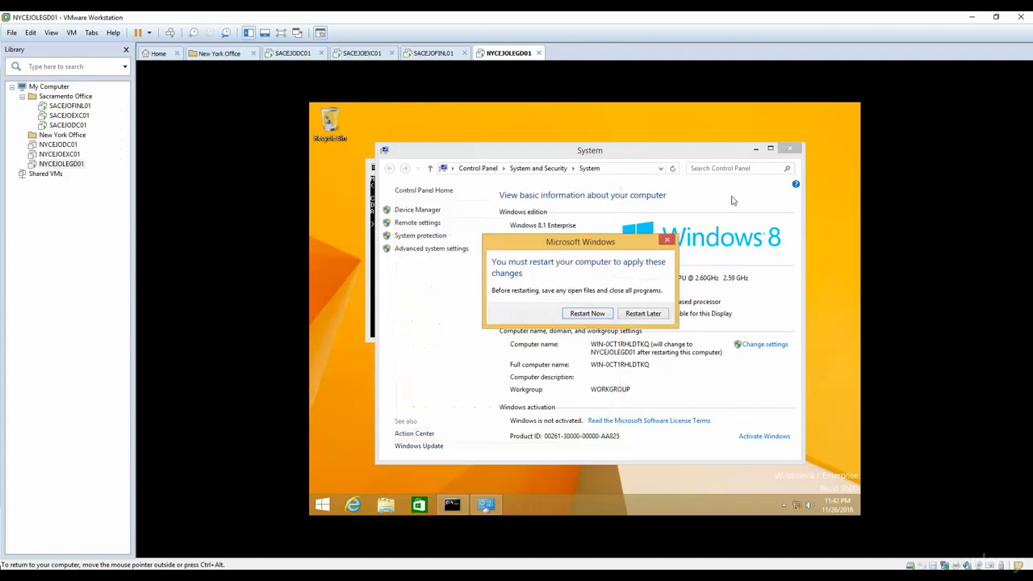
{"action": "left_click", "coordinate": [586, 314]}
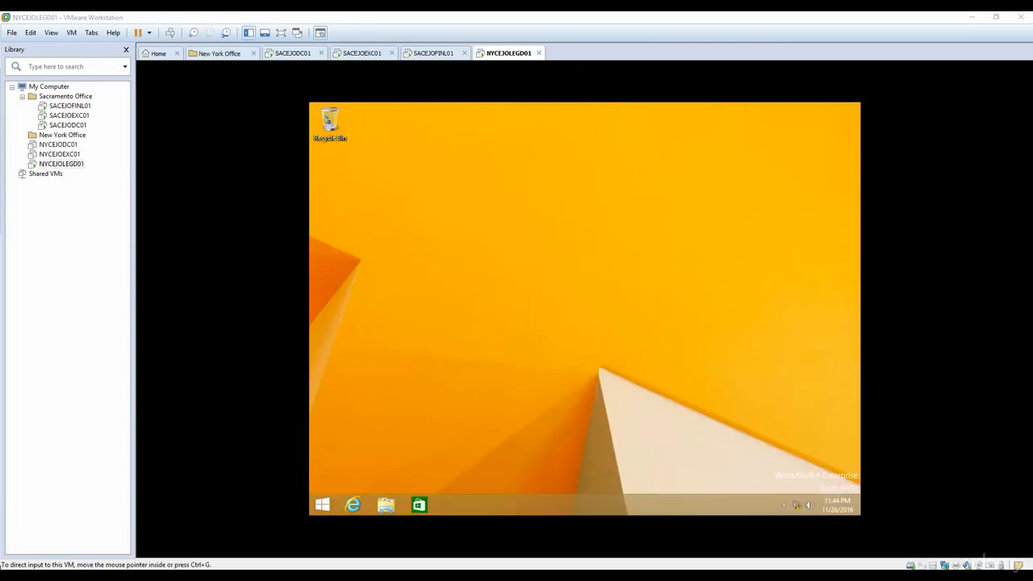
Step: Reopen the system properties of This PC in the restarted guest
{"action": "left_click", "coordinate": [322, 505]}
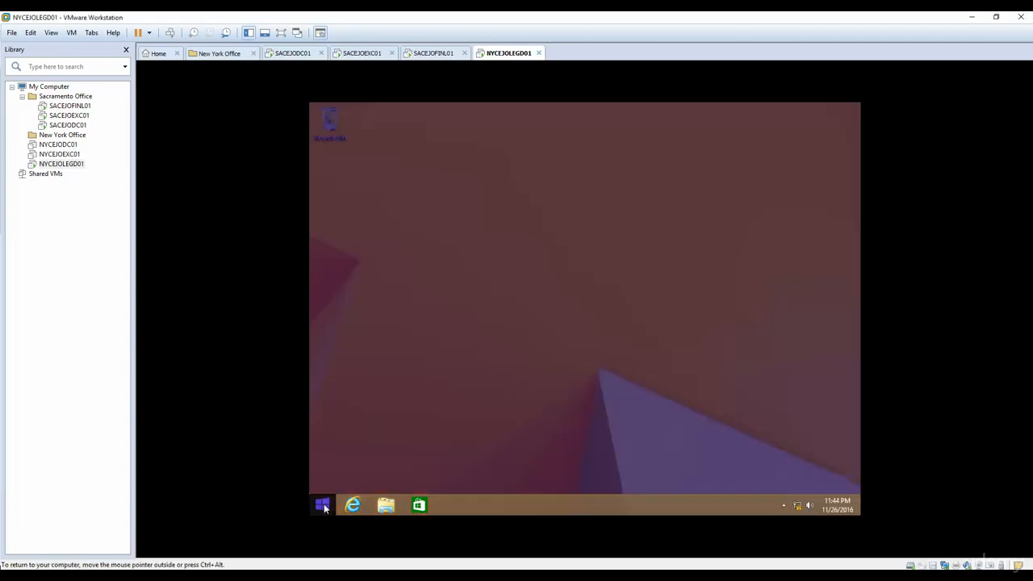
{"action": "type", "text": "this PC"}
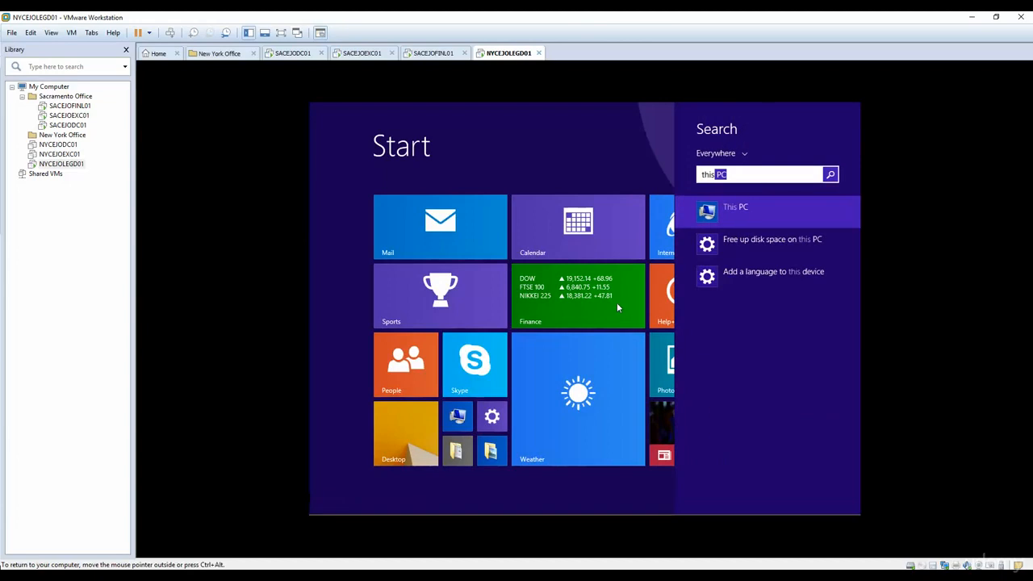
{"action": "right_click", "coordinate": [741, 218]}
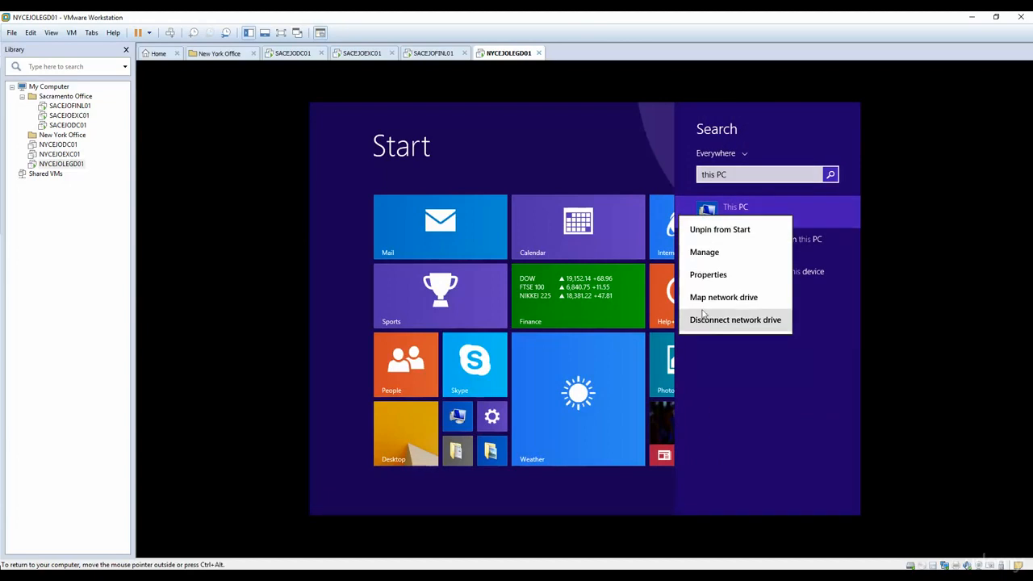
{"action": "left_click", "coordinate": [704, 275]}
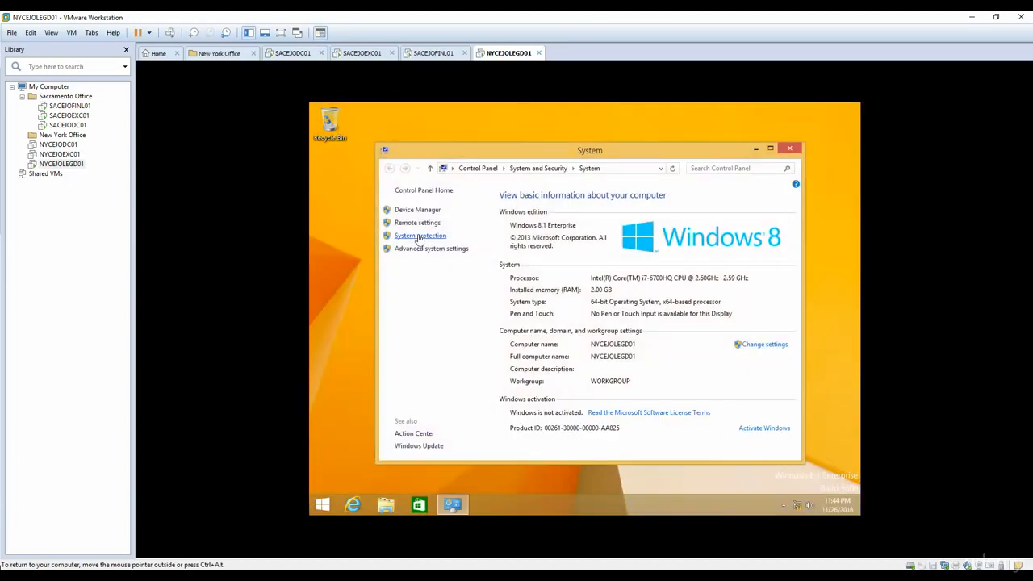
Step: Change the computer's membership from workgroup to the domain elmjotech.local in the computer name settings
{"action": "left_click", "coordinate": [420, 249]}
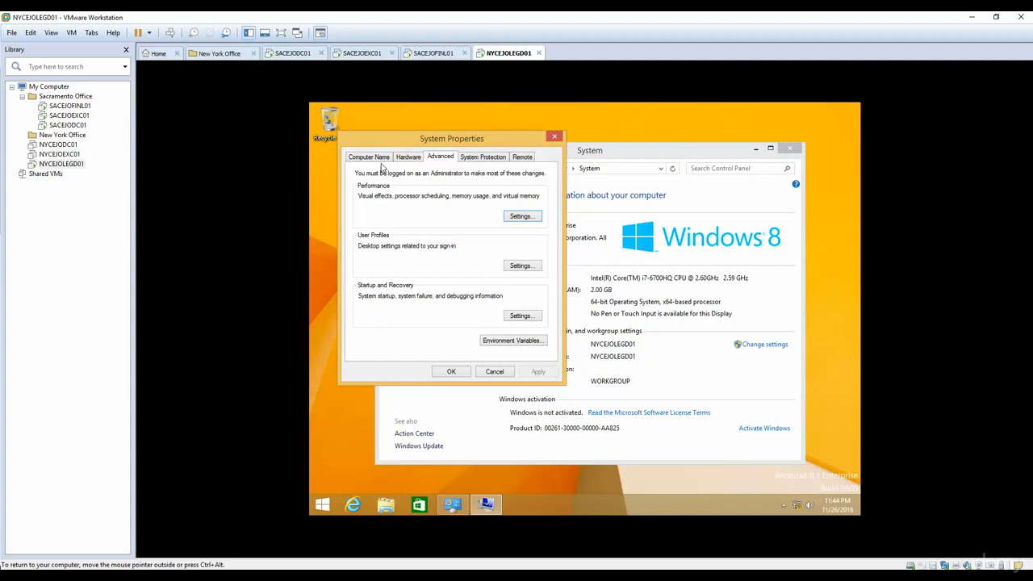
{"action": "left_click", "coordinate": [373, 157]}
{"action": "left_click", "coordinate": [518, 288]}
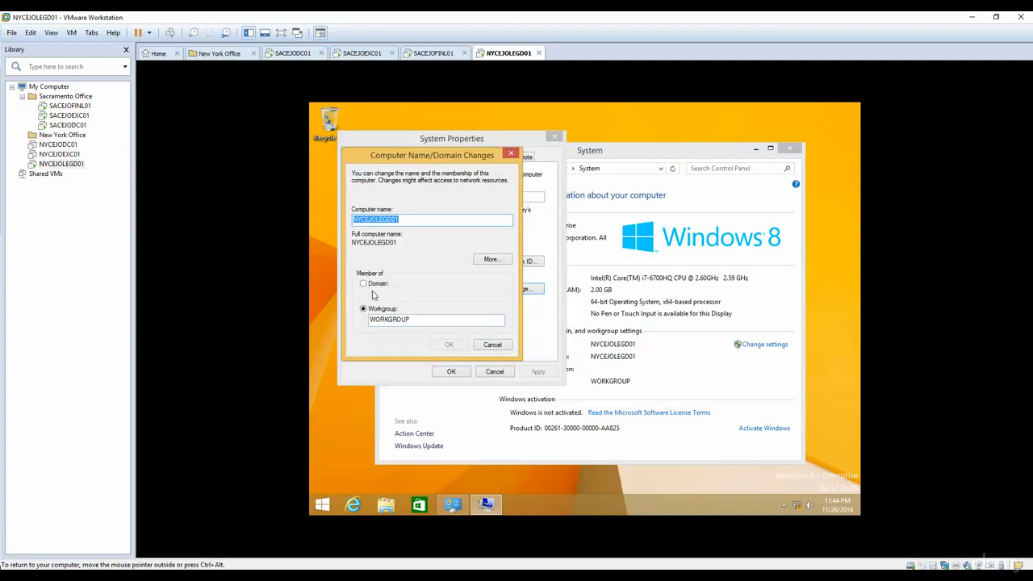
{"action": "left_click", "coordinate": [374, 284]}
{"action": "type", "text": "elmjotech.local"}
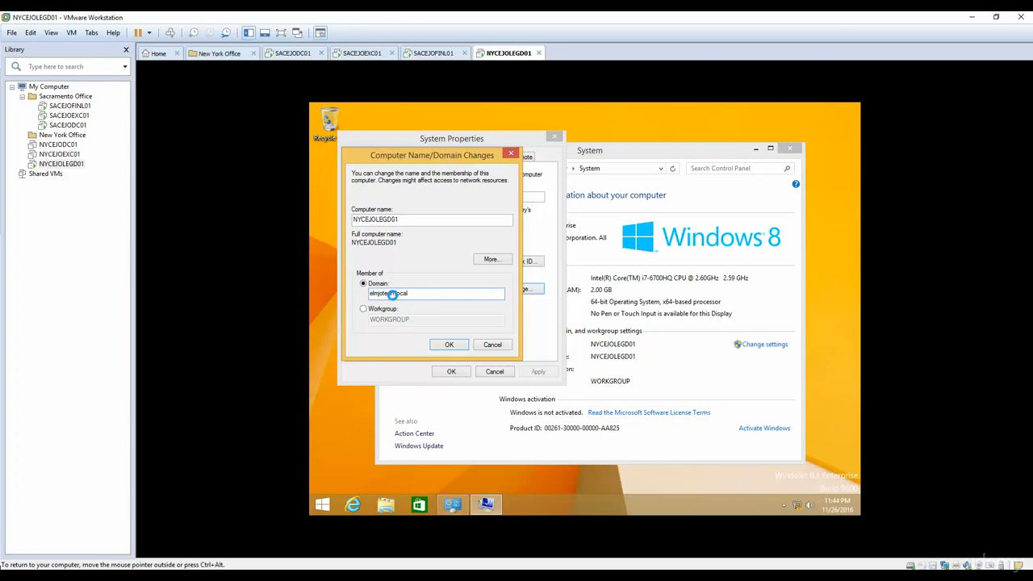
Step: Authorize the domain join with the administrator user name and the account password
{"action": "type", "text": "admi"}
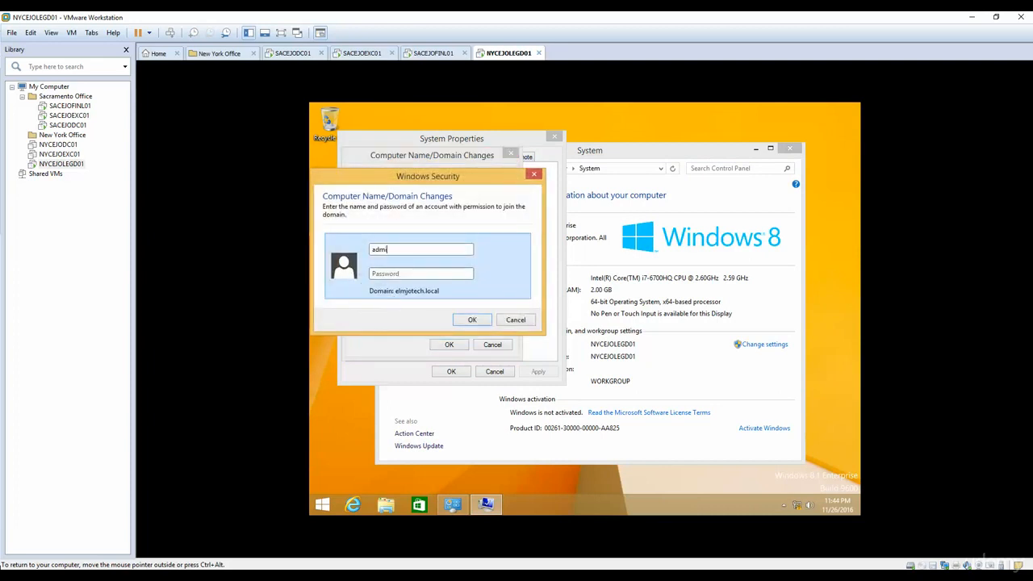
{"action": "type", "text": "nistrator••••••••"}
{"action": "key", "text": "Return"}
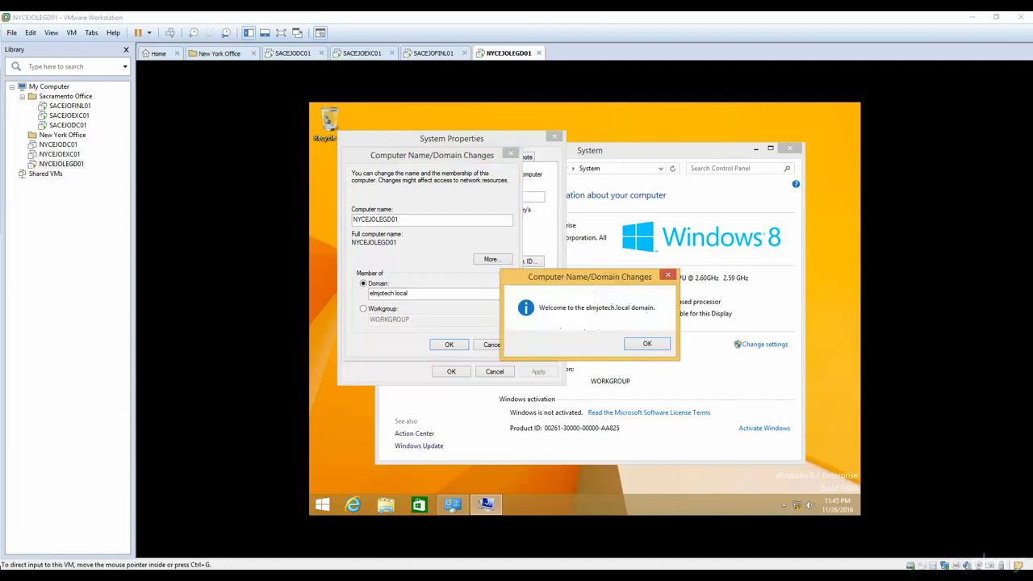
Step: Dismiss the domain join messages, close System Properties and restart the guest immediately
{"action": "left_click", "coordinate": [647, 344]}
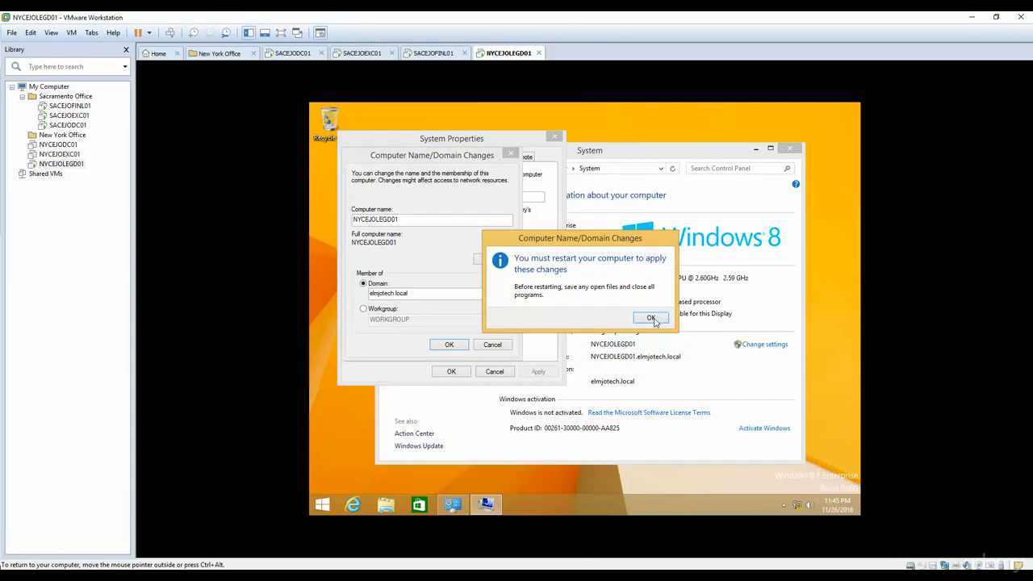
{"action": "left_click", "coordinate": [655, 321]}
{"action": "left_click", "coordinate": [450, 372]}
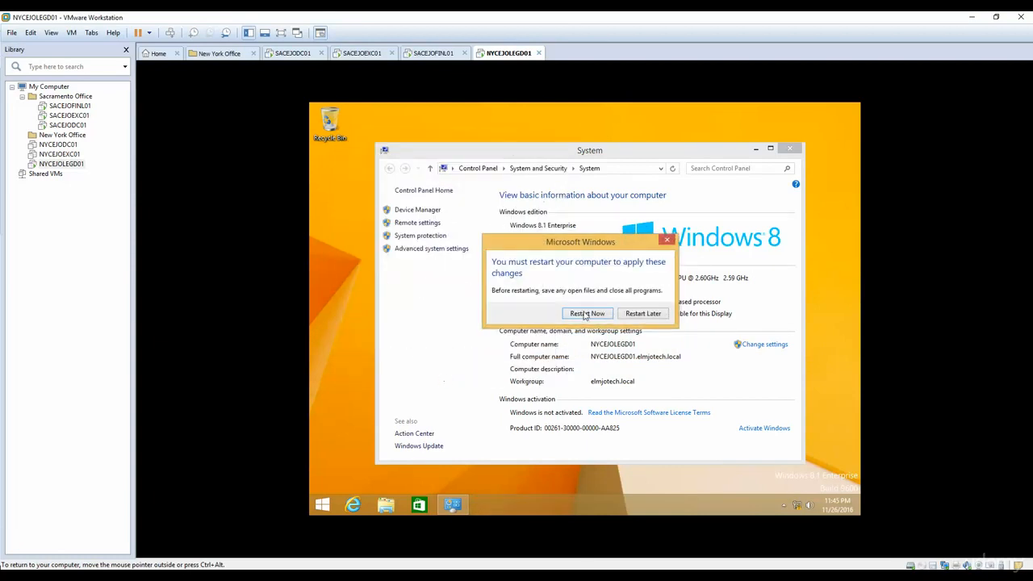
{"action": "left_click", "coordinate": [585, 316]}
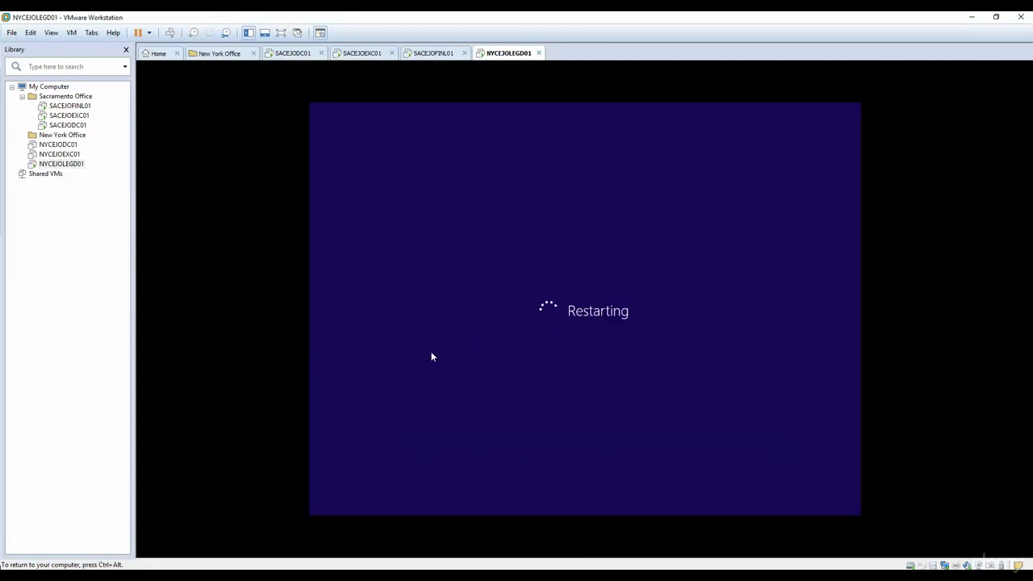